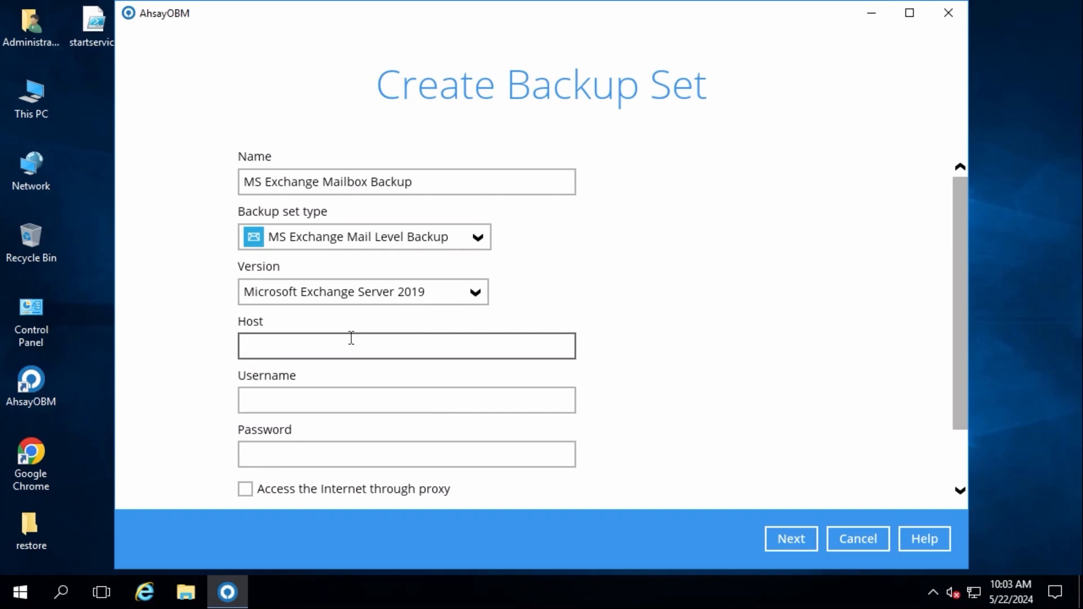
Enter the Exchange host xch2019.local, the username administrator and the account password for the backup set
text(xch2019.local)
key(Tab)
text(adm)
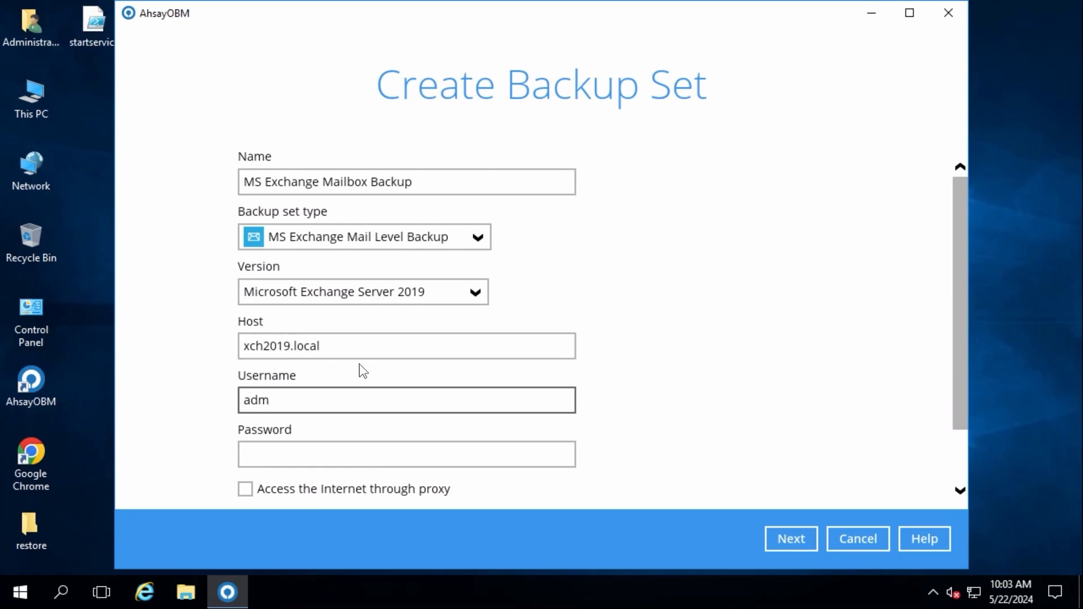
text(inistrator)
key(Tab)
text(*********)
Test the connection to the Exchange server and continue to the backup source selection
scroll(507, 378, down, 1)
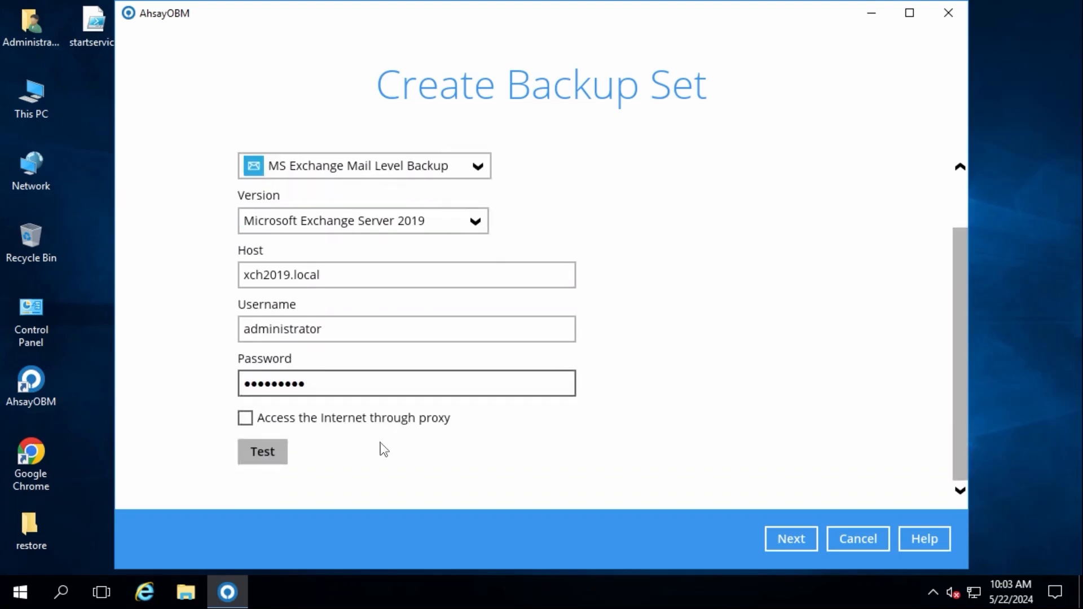
click(269, 457)
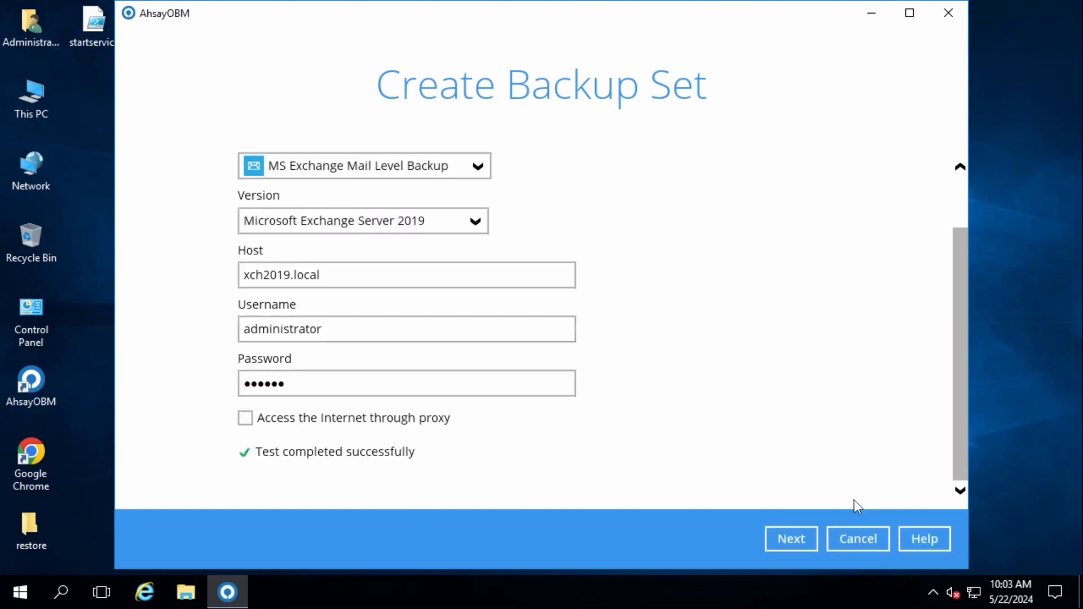
click(791, 538)
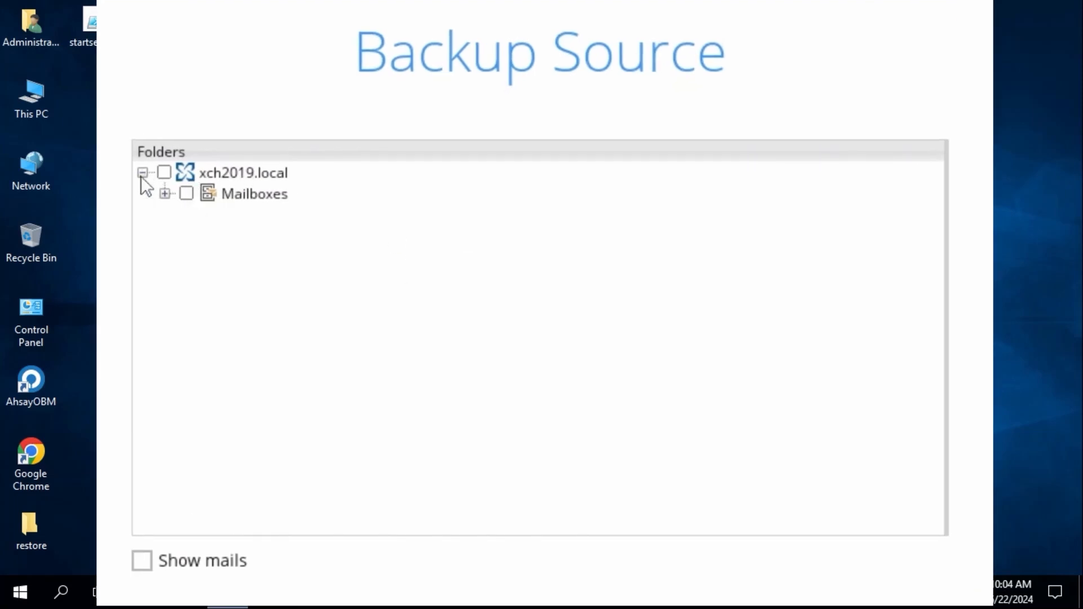
Expand the Mailboxes node under xch2019.local to list the individual mailboxes
click(141, 176)
click(141, 176)
click(164, 194)
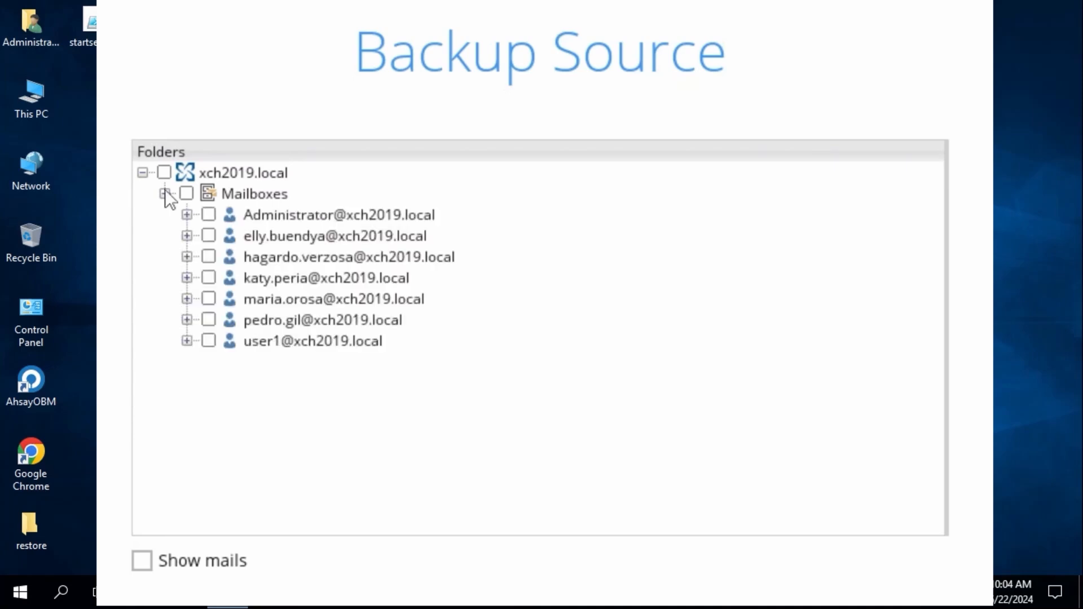
Try selecting the administrator mailbox, then individual folders such as Inbox inside the second mailbox
click(214, 206)
click(206, 217)
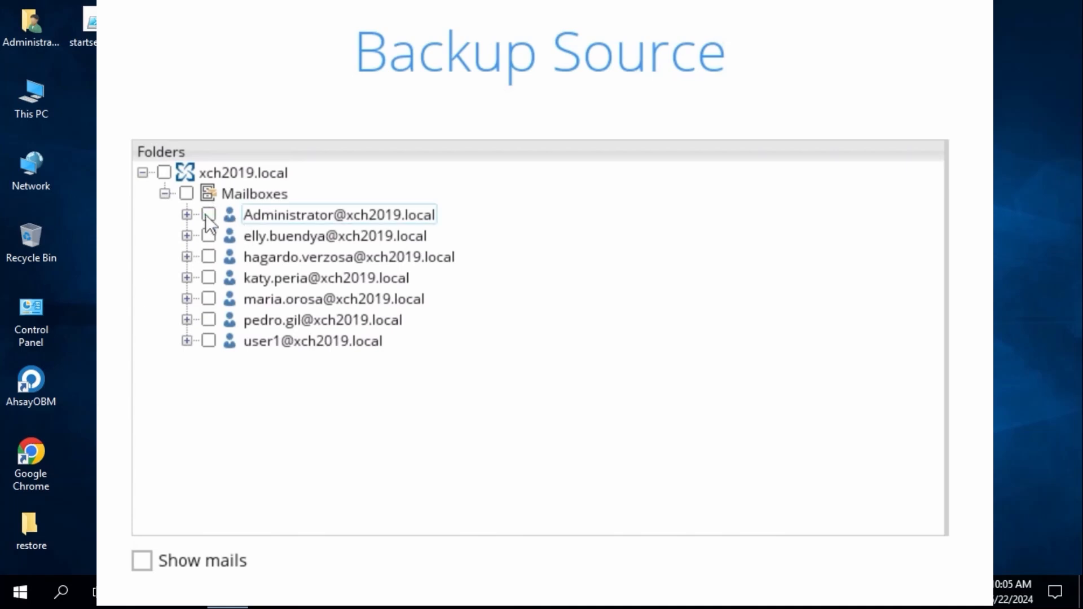
click(187, 236)
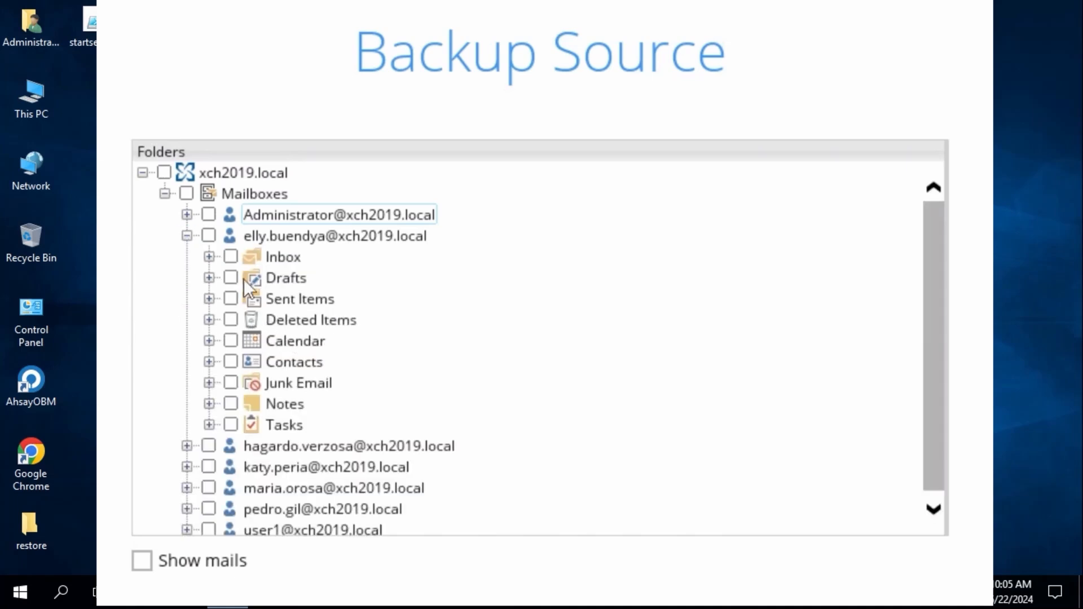
click(230, 257)
click(230, 320)
click(229, 359)
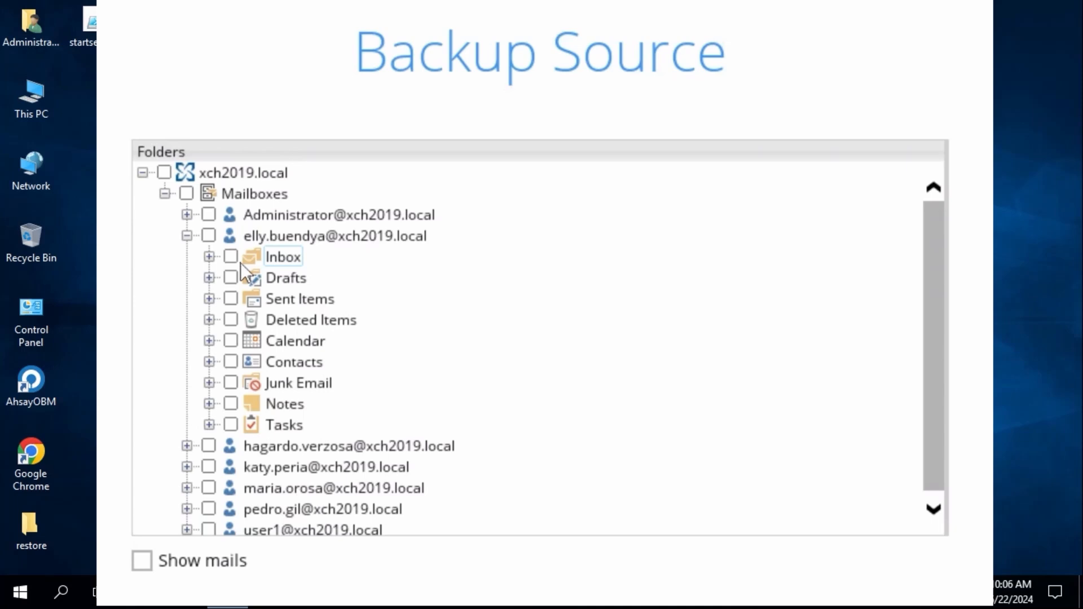
Show individual mails and select the second, third and fourth emails in the second mailbox's Inbox
click(142, 562)
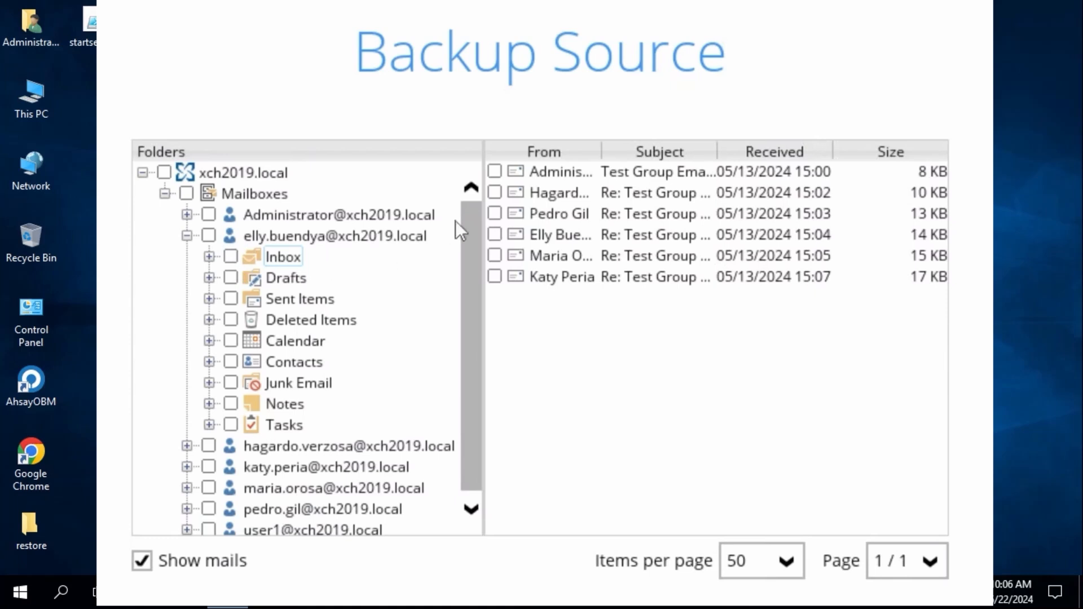
click(495, 193)
click(495, 213)
click(495, 234)
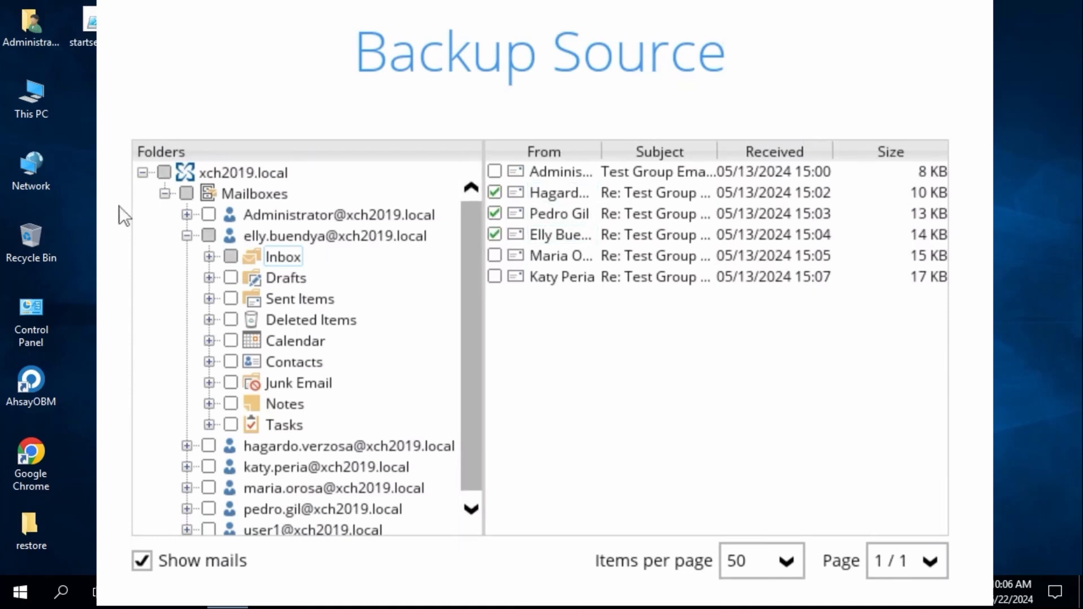
Replace the partial email selection with all Mailboxes as the backup source and continue to the schedule settings
click(187, 192)
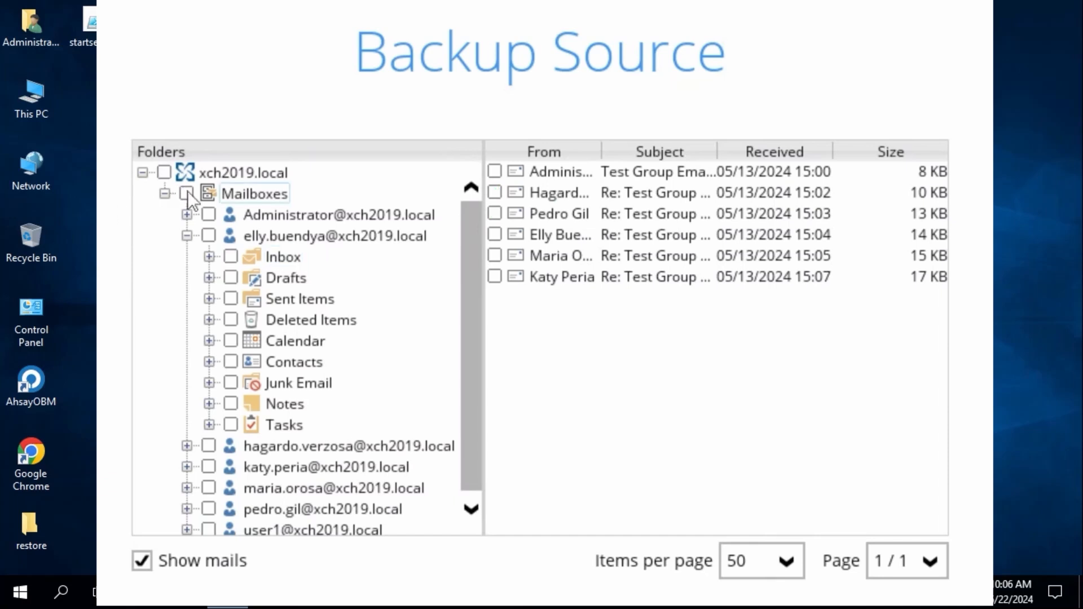
click(187, 193)
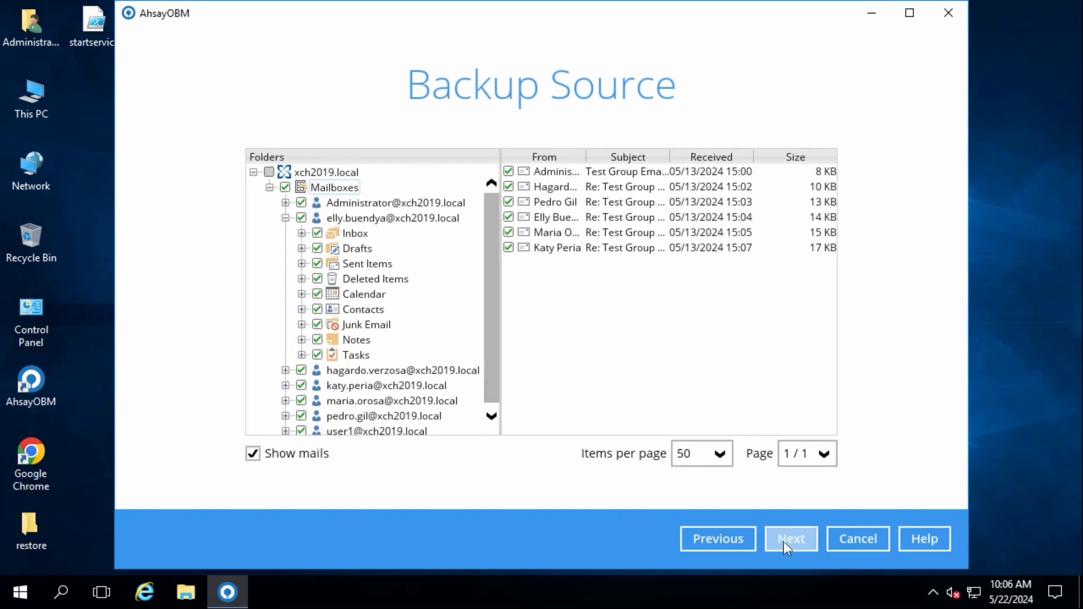
click(798, 540)
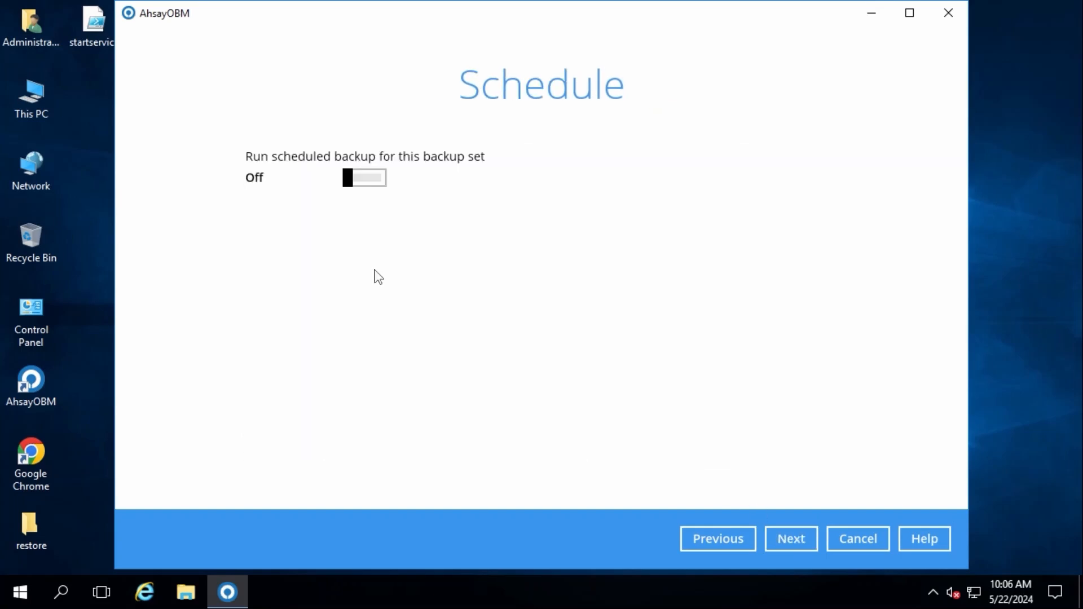
Turn on scheduled backup and add a new schedule named "Daily Mail Backup Schedule"
click(372, 180)
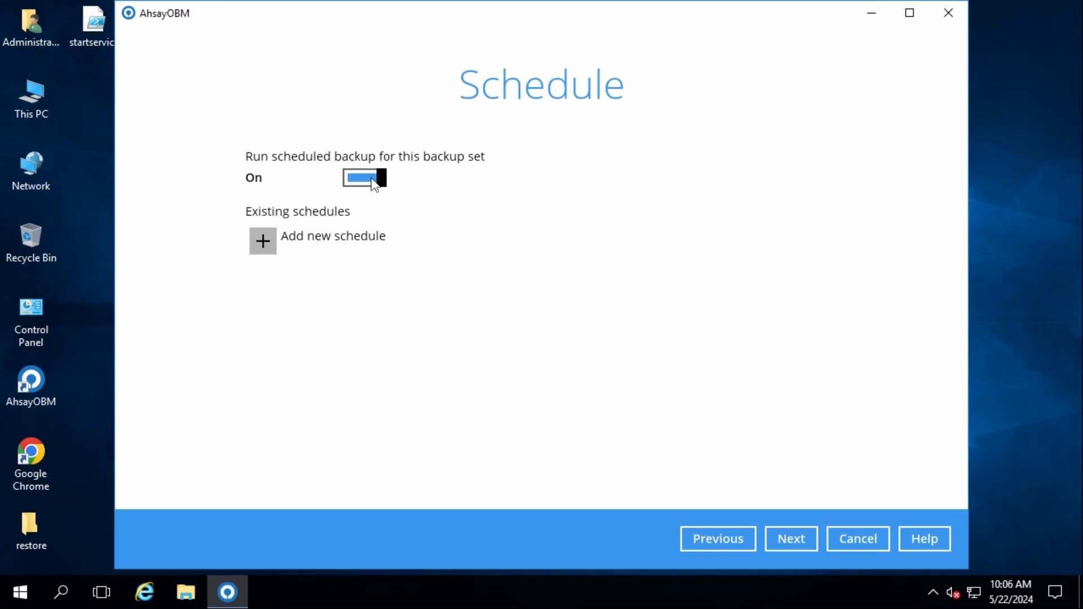
click(266, 246)
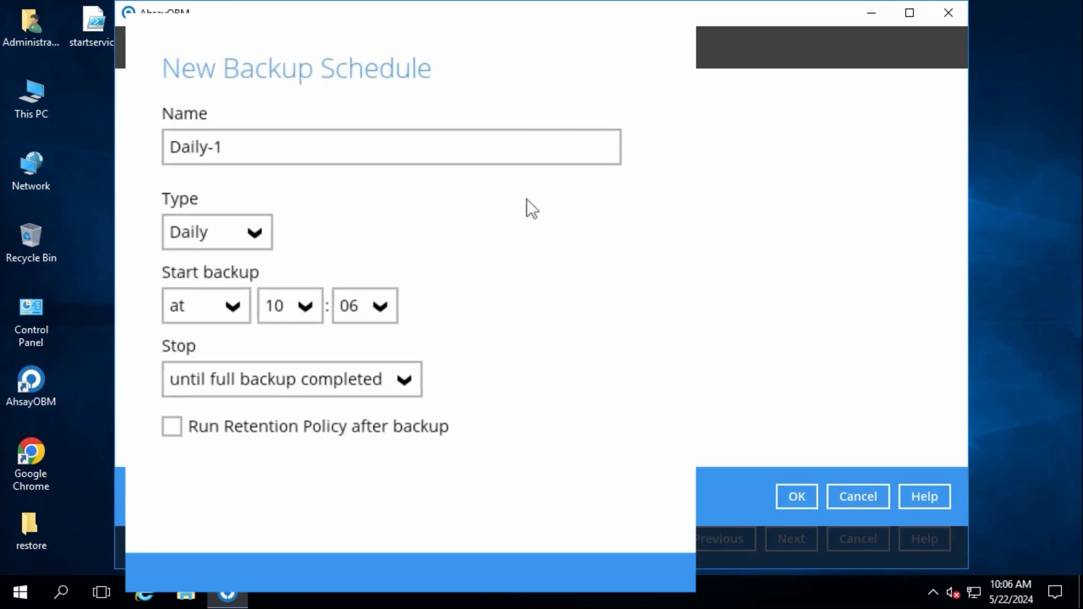
click(281, 148)
key(ctrl+a)
text(Daily Mail )
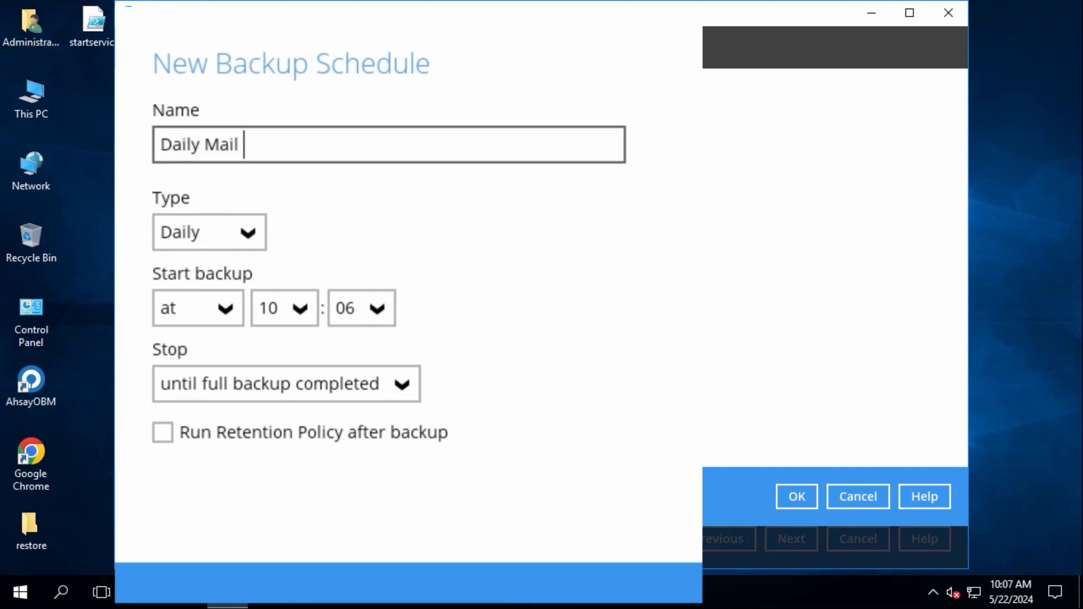
text(Backup Schedule)
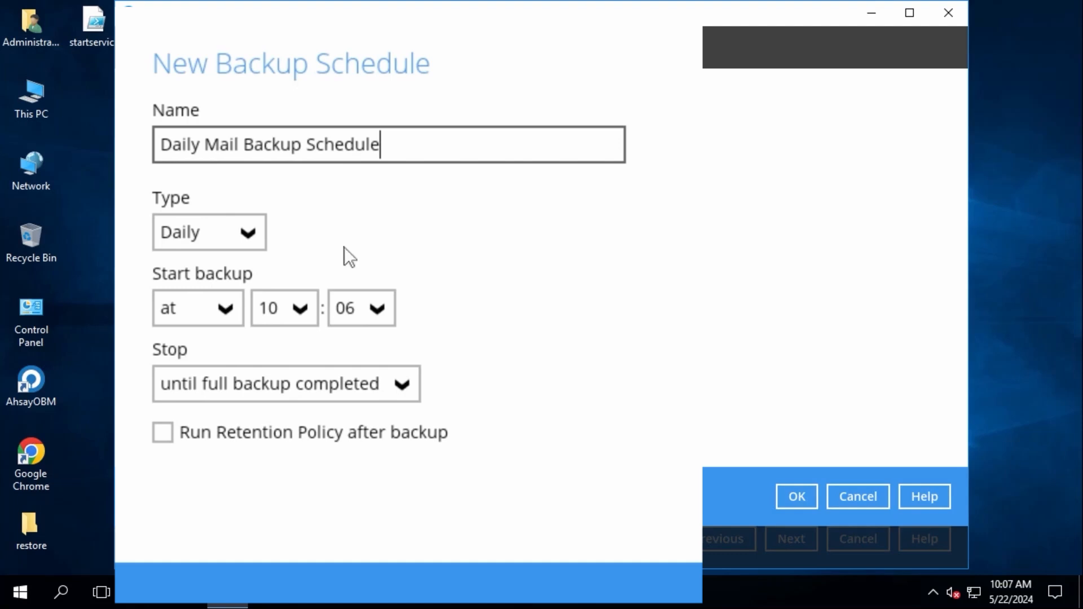
Review the schedule type options and try the "every" start option in place of "at"
click(246, 246)
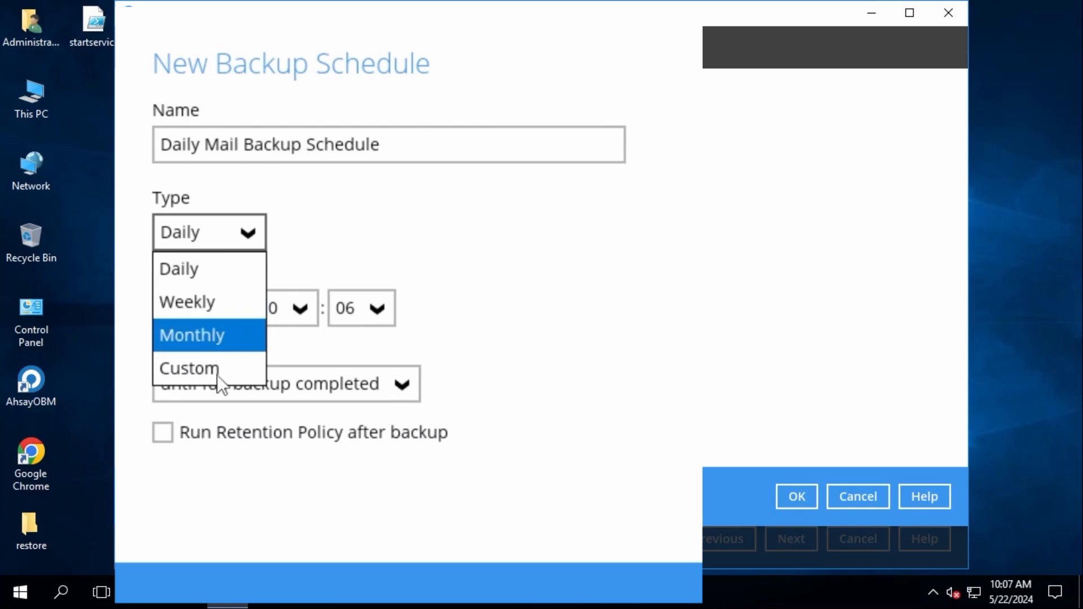
click(372, 228)
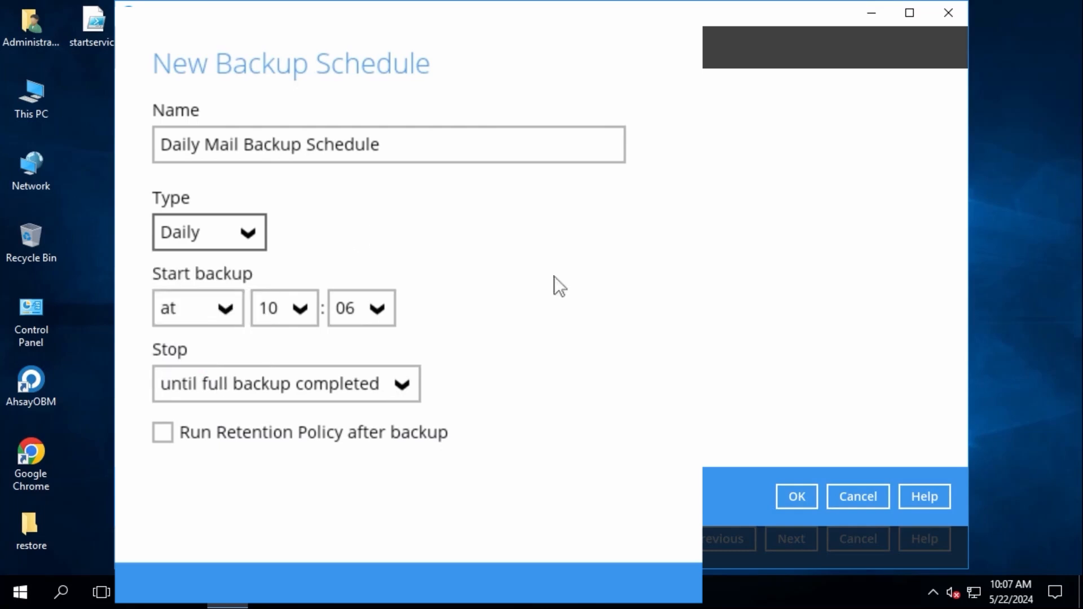
click(224, 309)
click(211, 343)
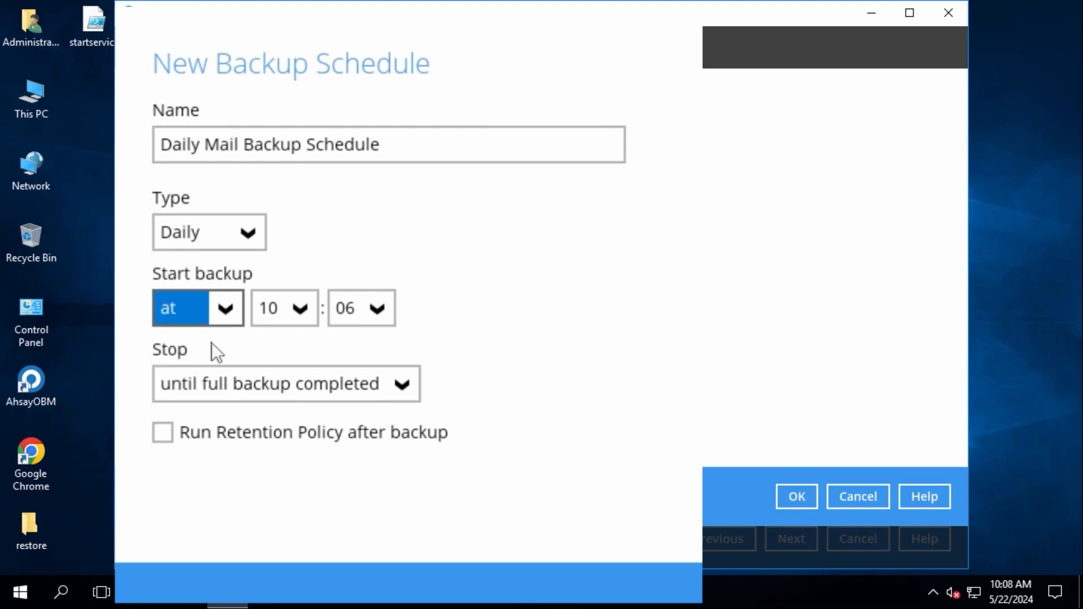
click(238, 305)
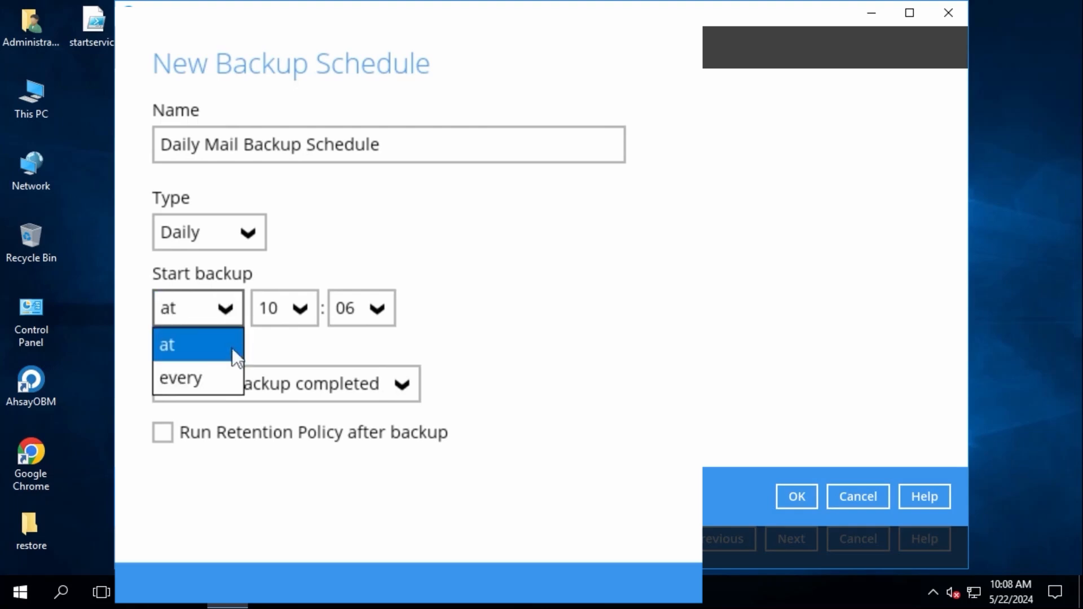
click(198, 375)
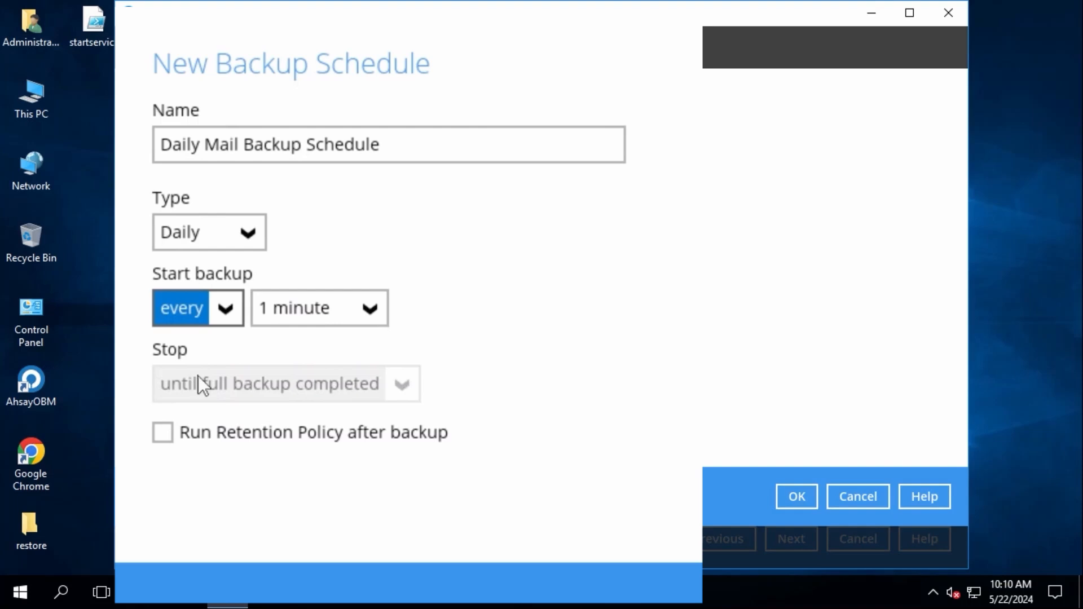
click(227, 311)
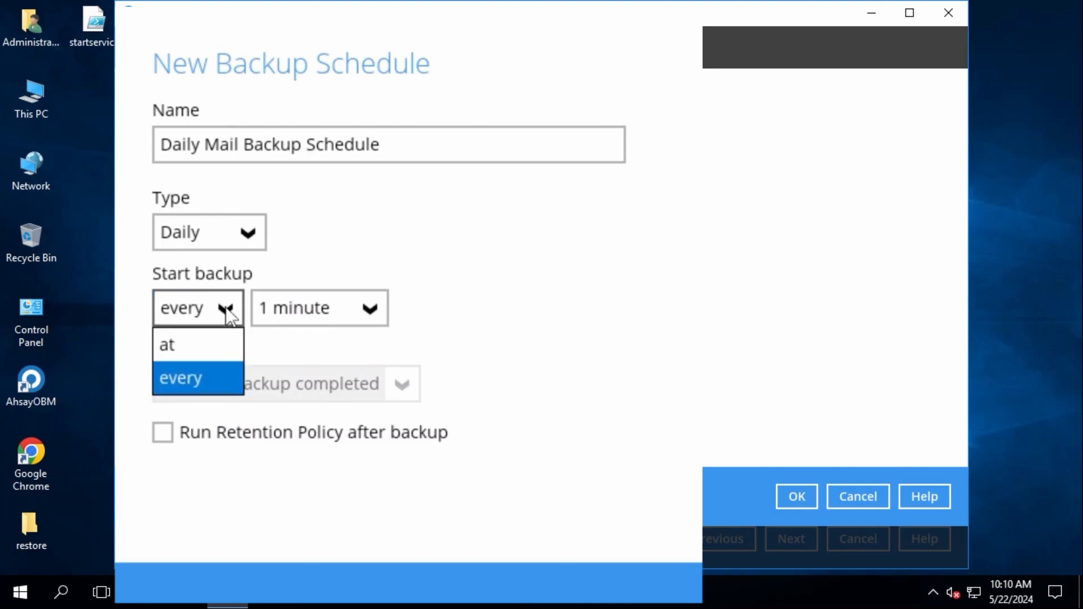
click(201, 360)
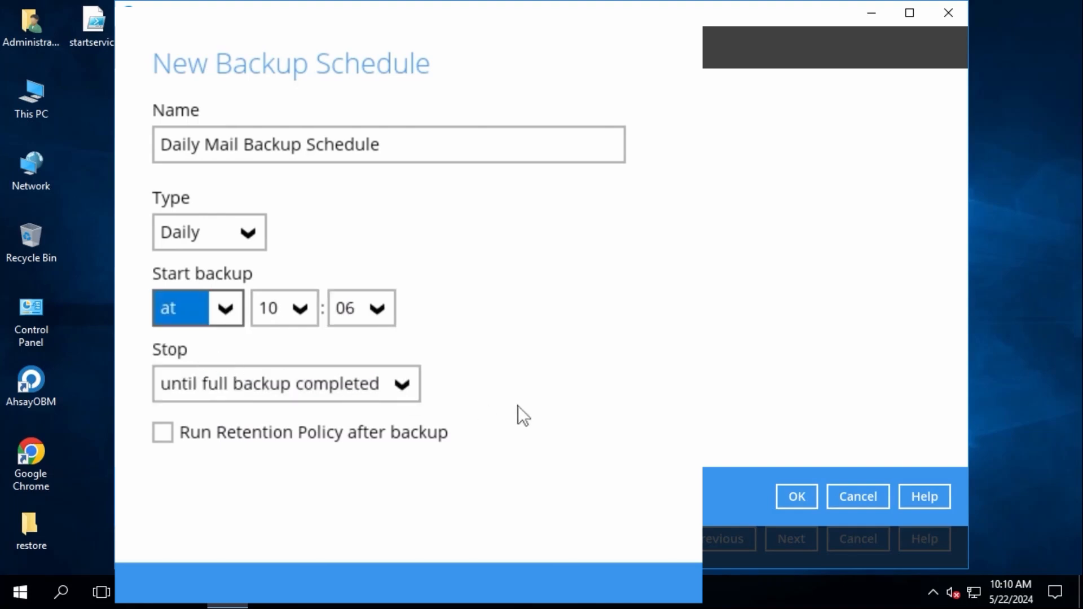
Try setting the schedule to stop the backup after 1 hr
click(402, 378)
click(331, 423)
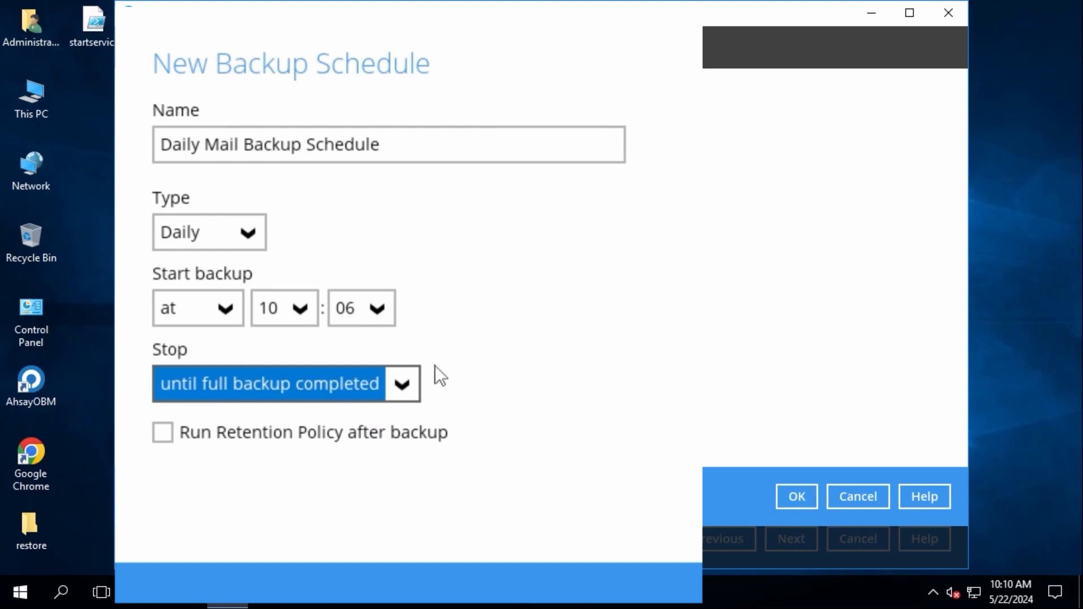
click(406, 382)
click(299, 450)
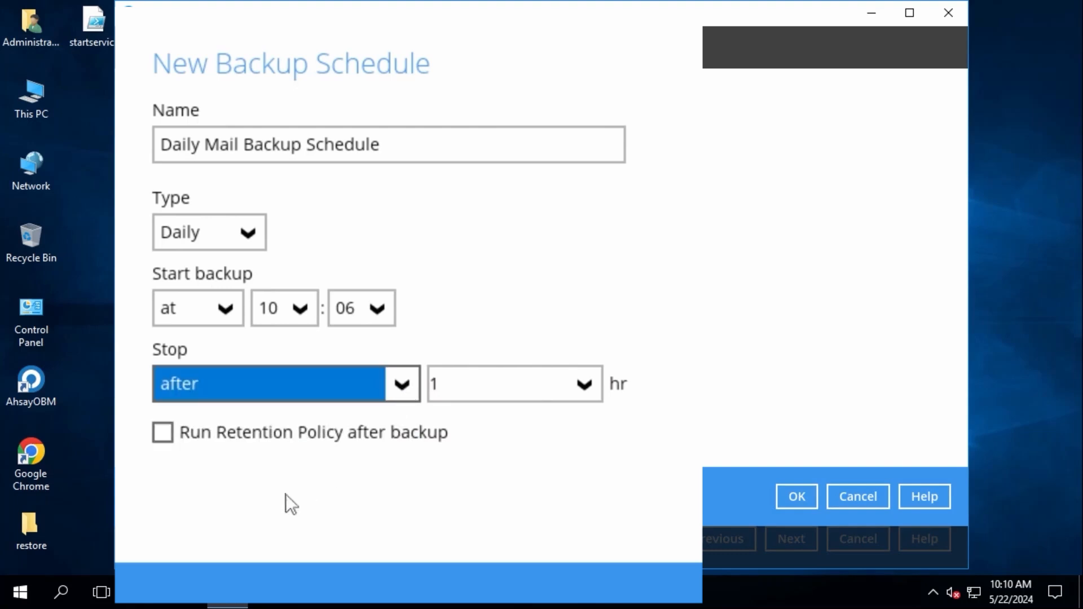
Enable running the retention policy after backup and set the daily start time to 20:00
click(164, 438)
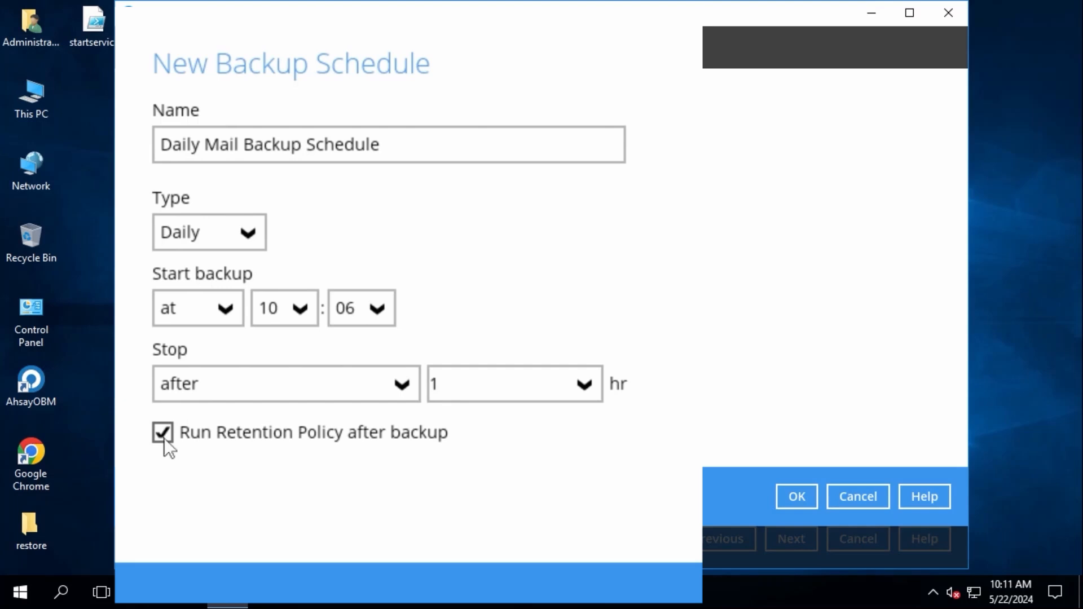
click(282, 308)
drag(309, 493, 304, 578)
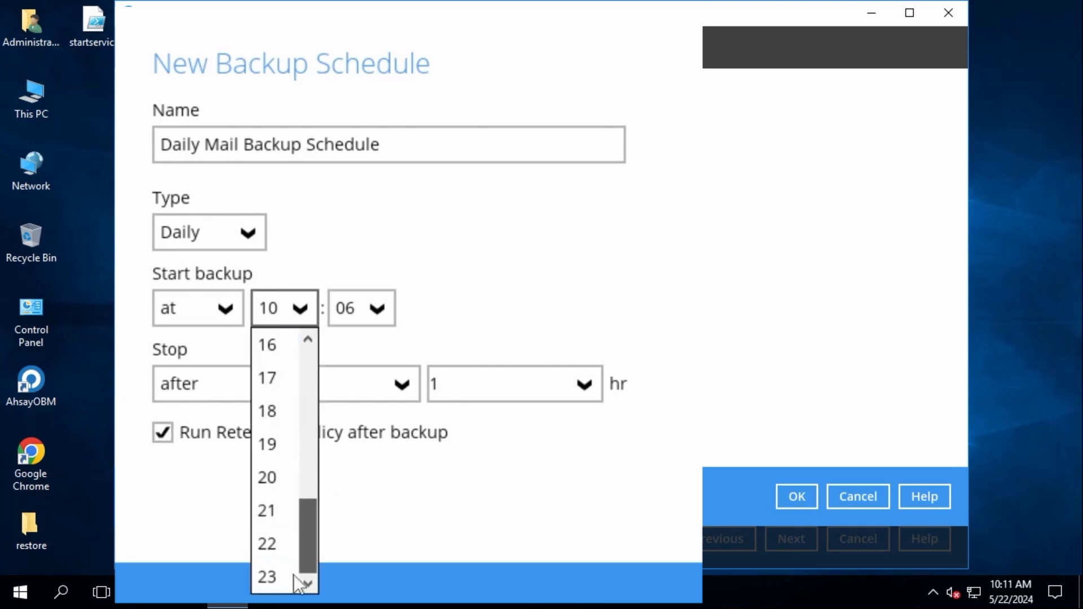
click(265, 476)
click(377, 308)
drag(380, 379, 380, 353)
click(346, 345)
Set the stop condition to "until full backup completed", save the schedule and continue to the destination settings
click(398, 381)
click(361, 421)
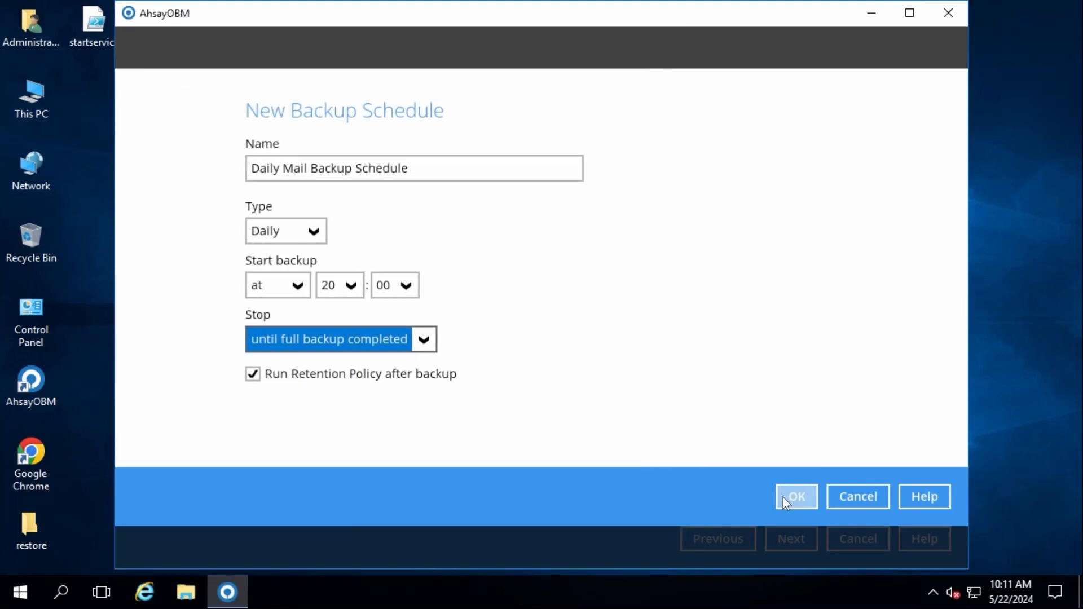
click(783, 497)
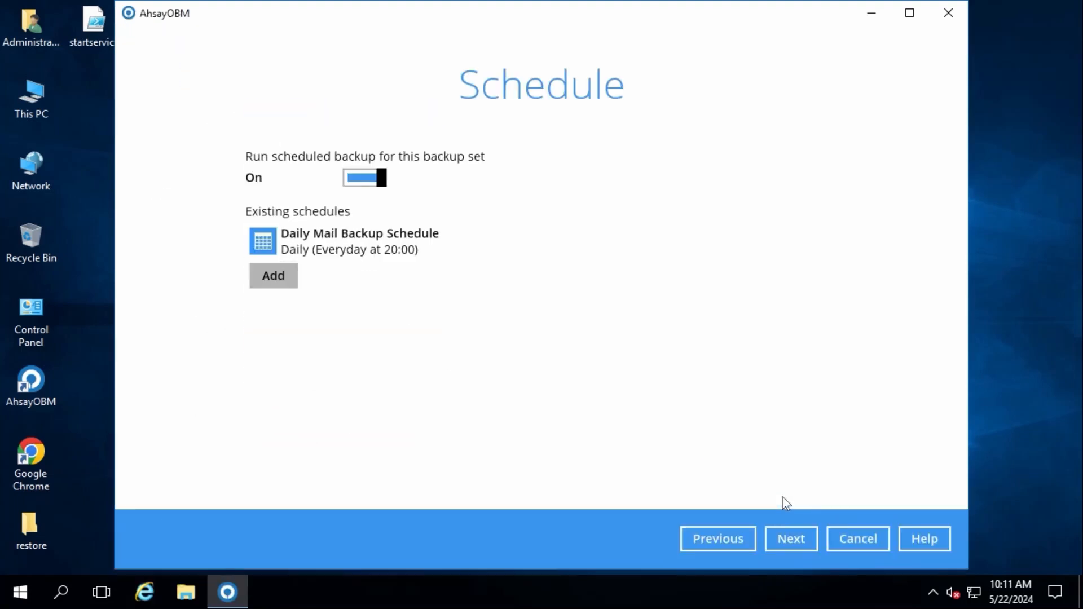
click(790, 538)
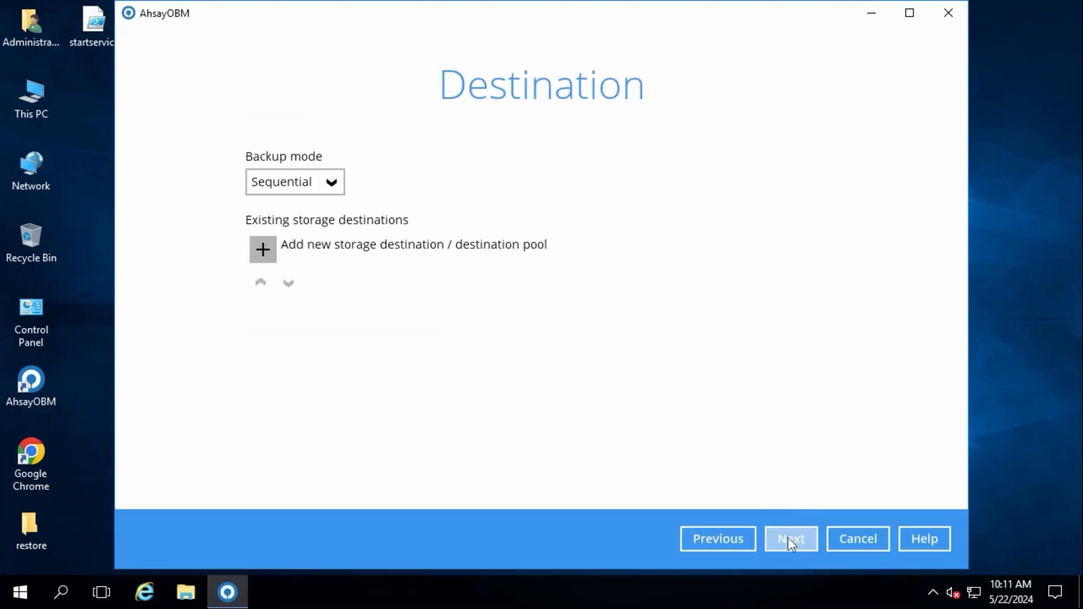
Add Ahsay Drive (China/Hong Kong) as the storage destination in Sequential backup mode and continue to encryption
click(262, 248)
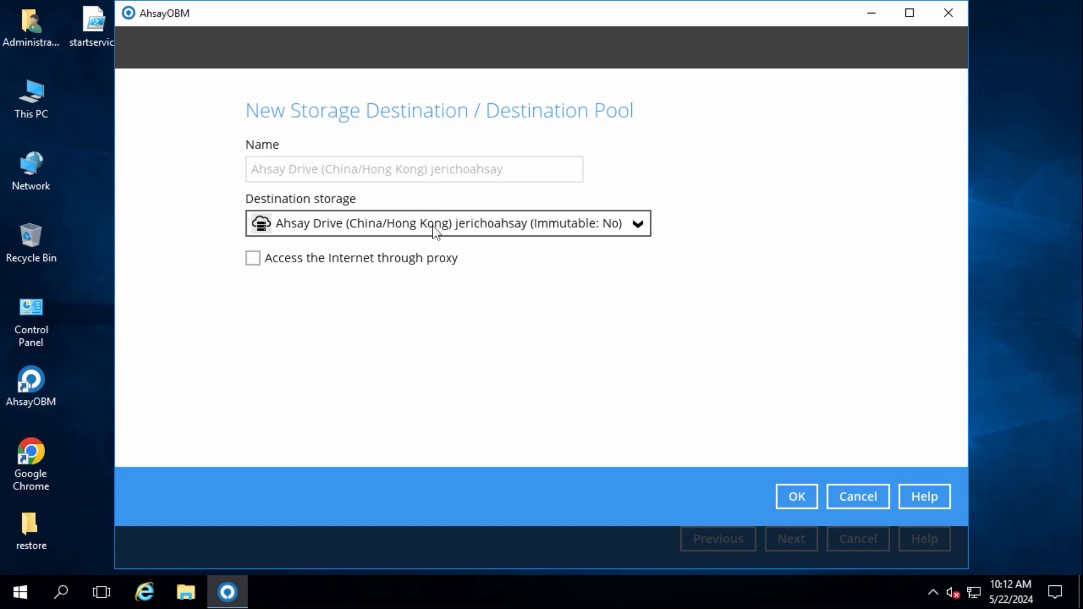
click(797, 497)
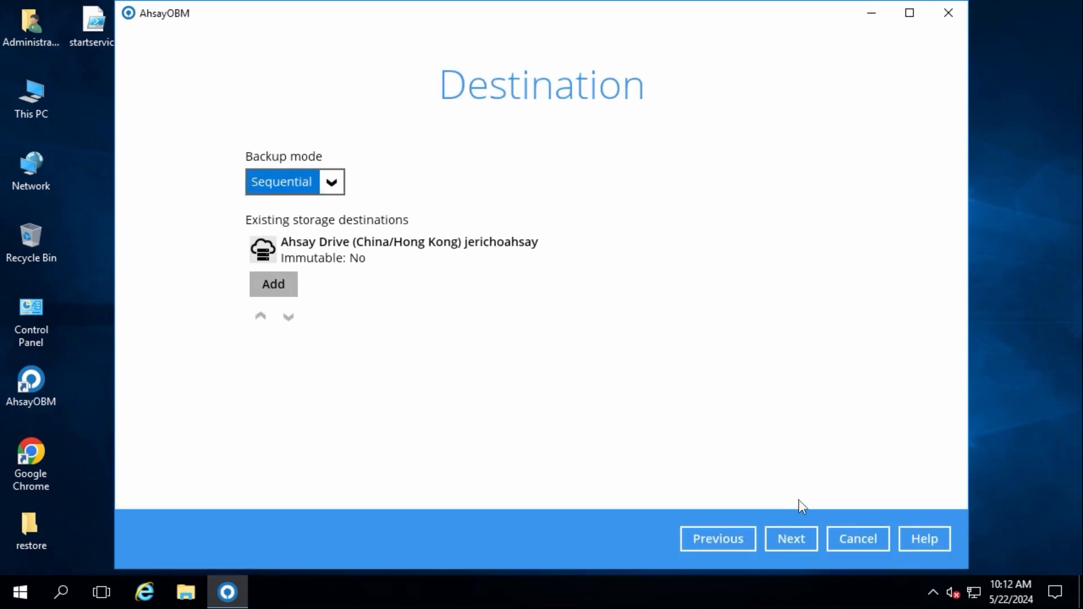
click(797, 540)
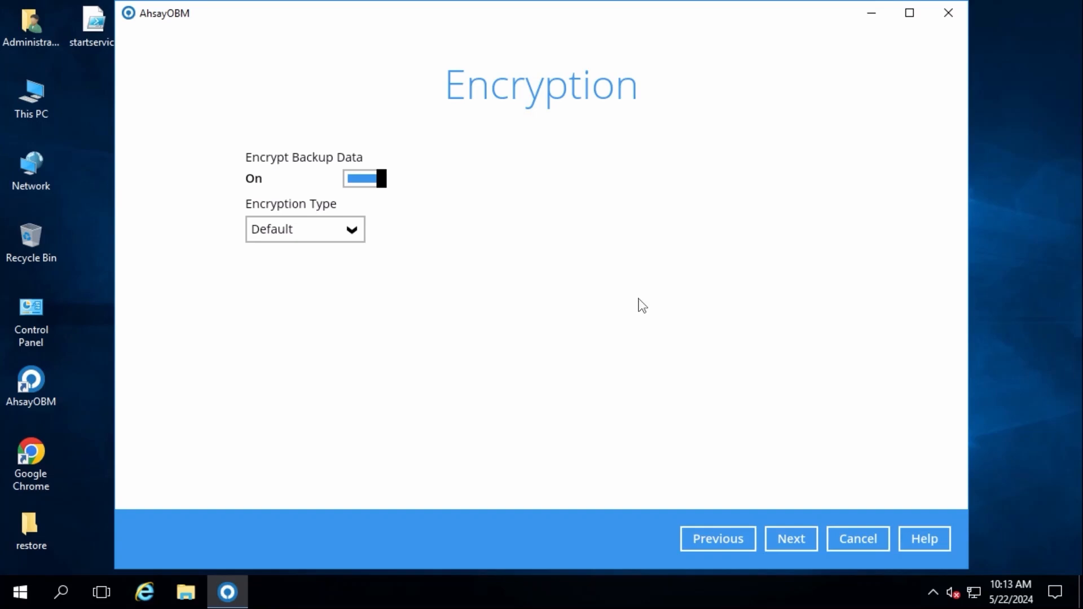
Accept Default encryption for the backup data, copy the encryption key to the clipboard, confirm it and close the completed backup set wizard
click(790, 538)
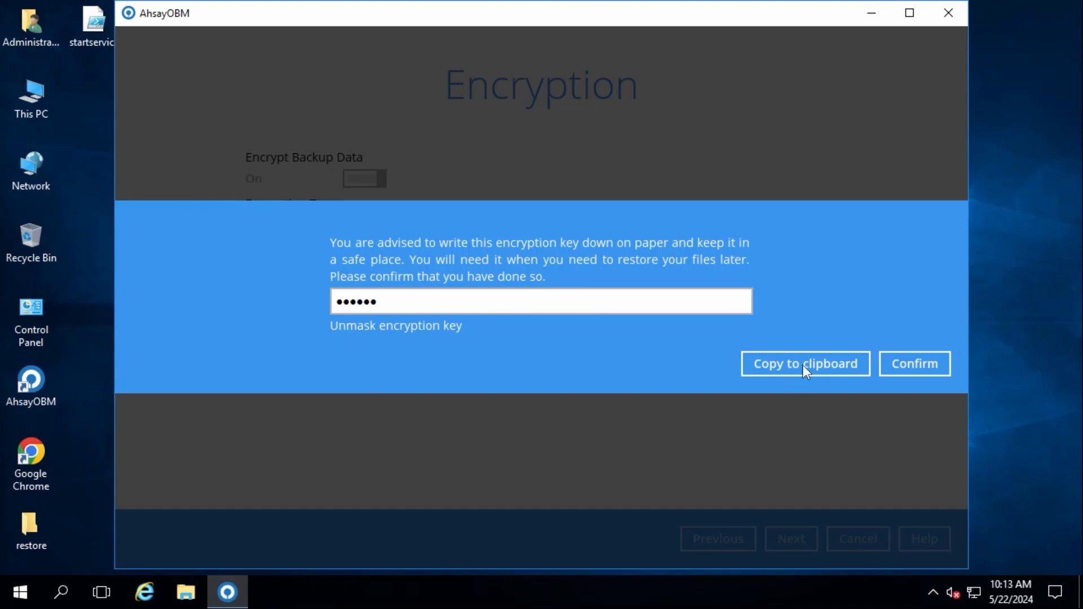
click(819, 365)
click(808, 363)
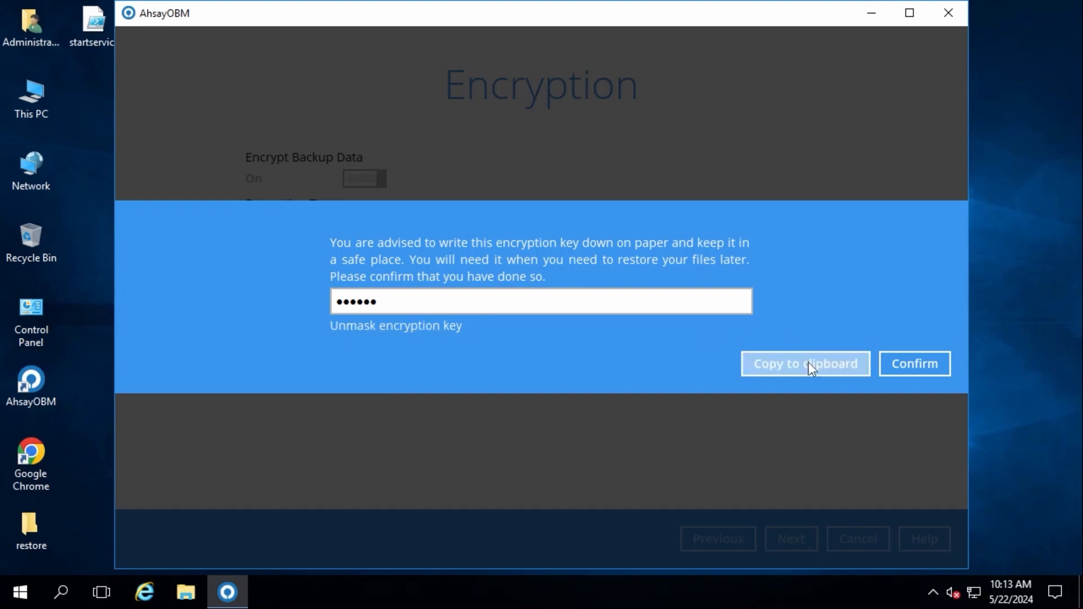
click(915, 369)
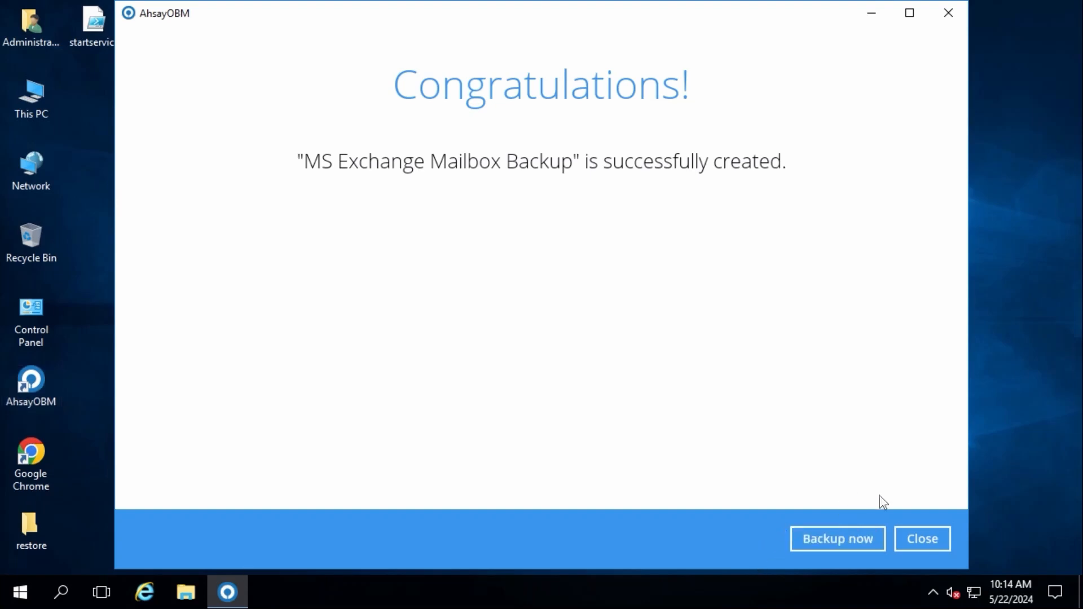
click(925, 540)
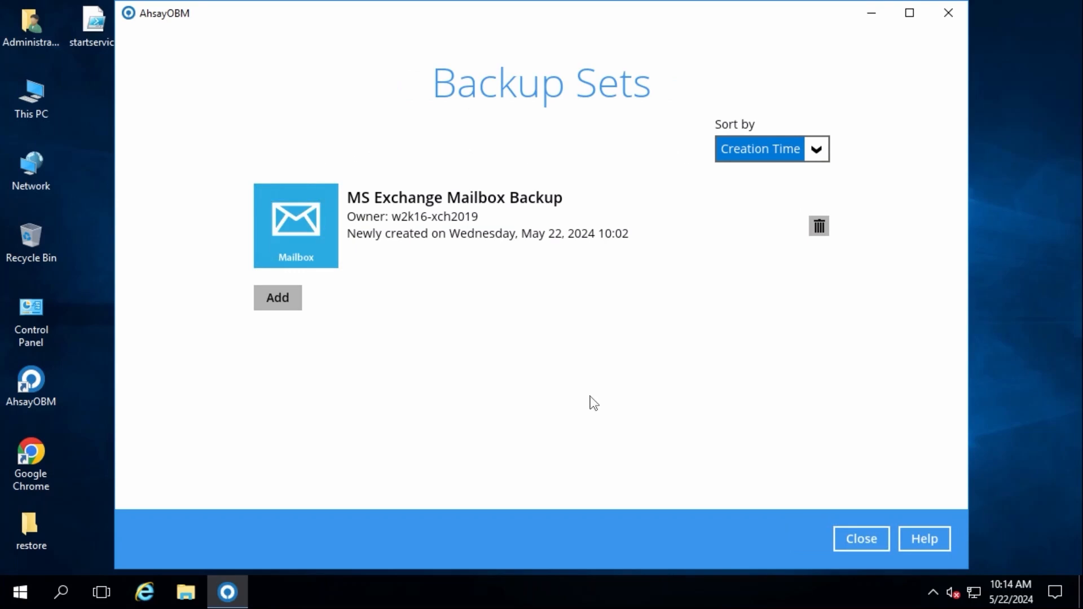
Open the MS Exchange Mailbox Backup set, reveal its advanced settings and review the deduplication options
click(465, 229)
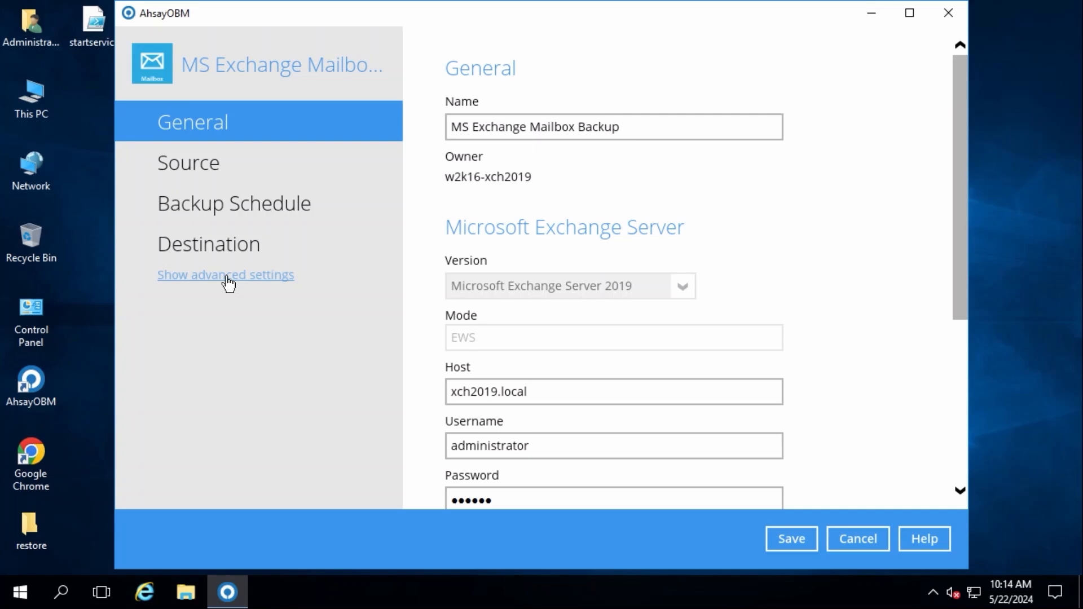
click(228, 277)
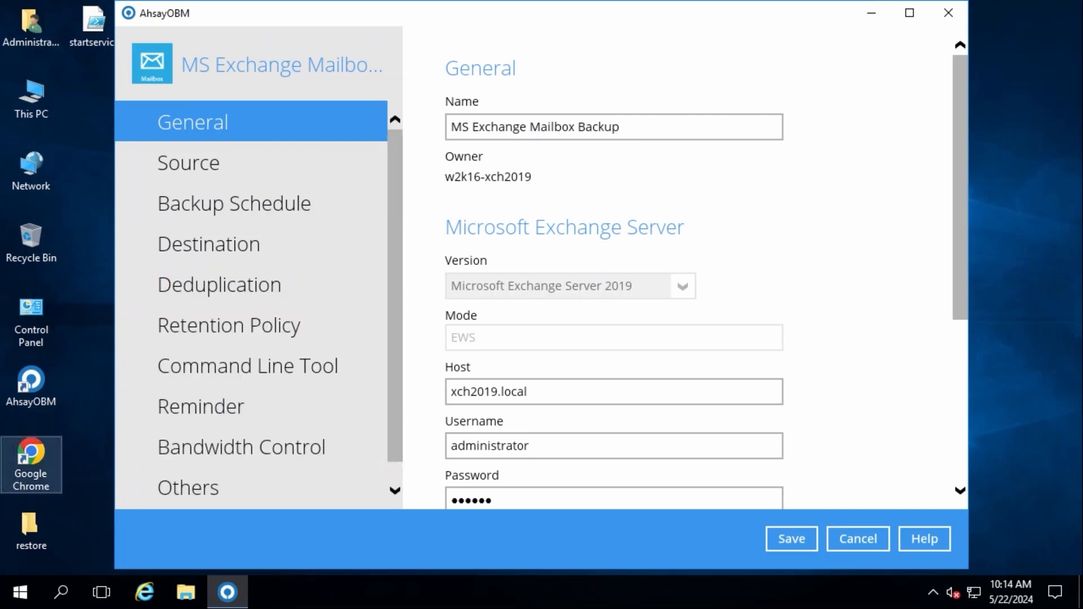
click(250, 290)
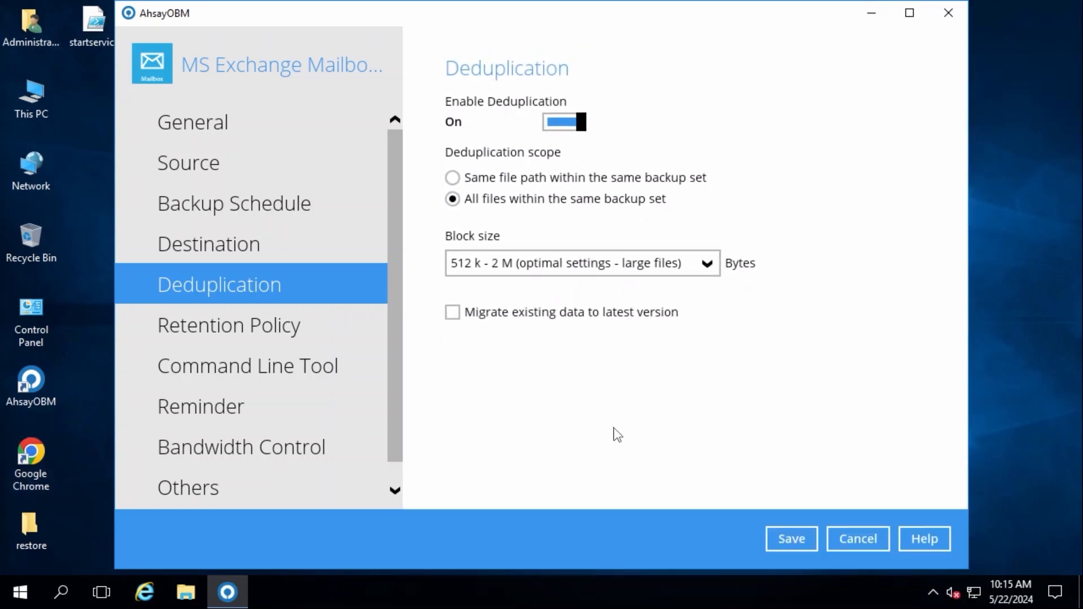
Review the Simple retention policy settings and the time units available for keeping deleted files
click(208, 332)
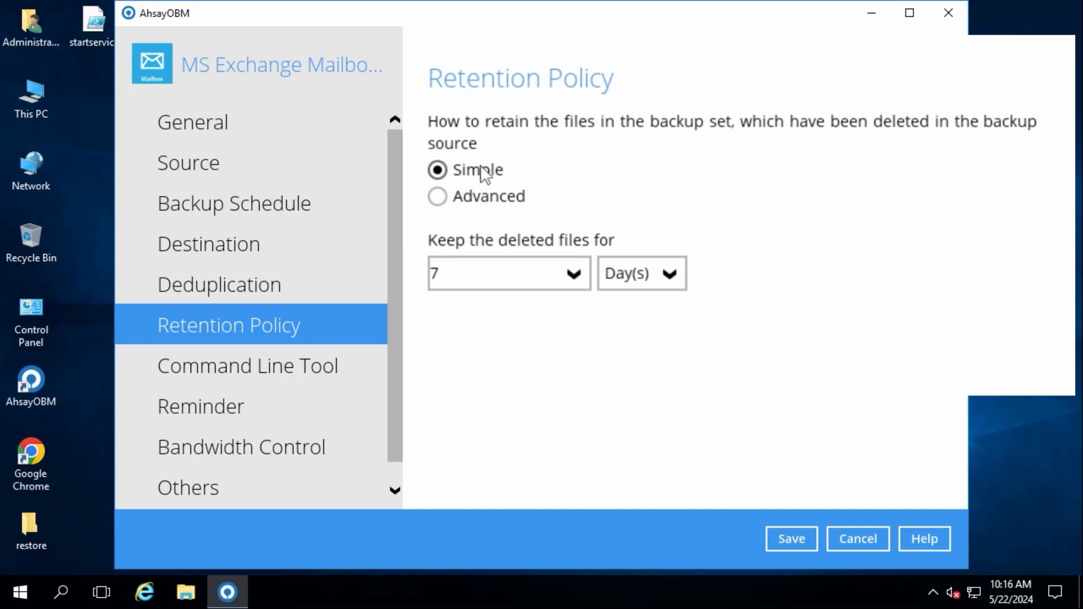
click(654, 276)
click(655, 277)
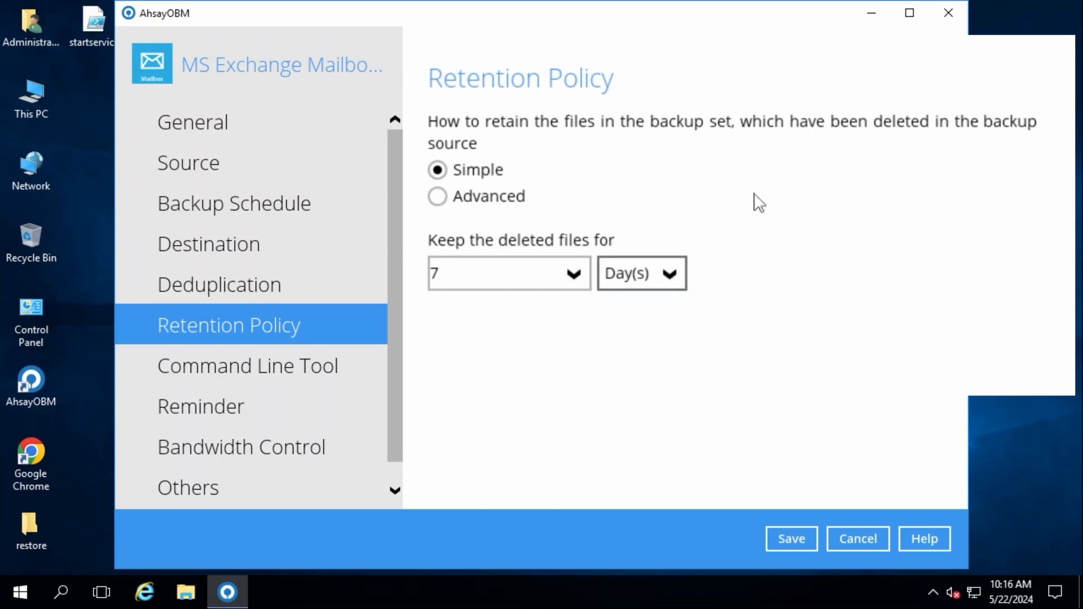
Look through the types for a new advanced retention policy, cancel it and switch back to the Simple retention policy
click(489, 198)
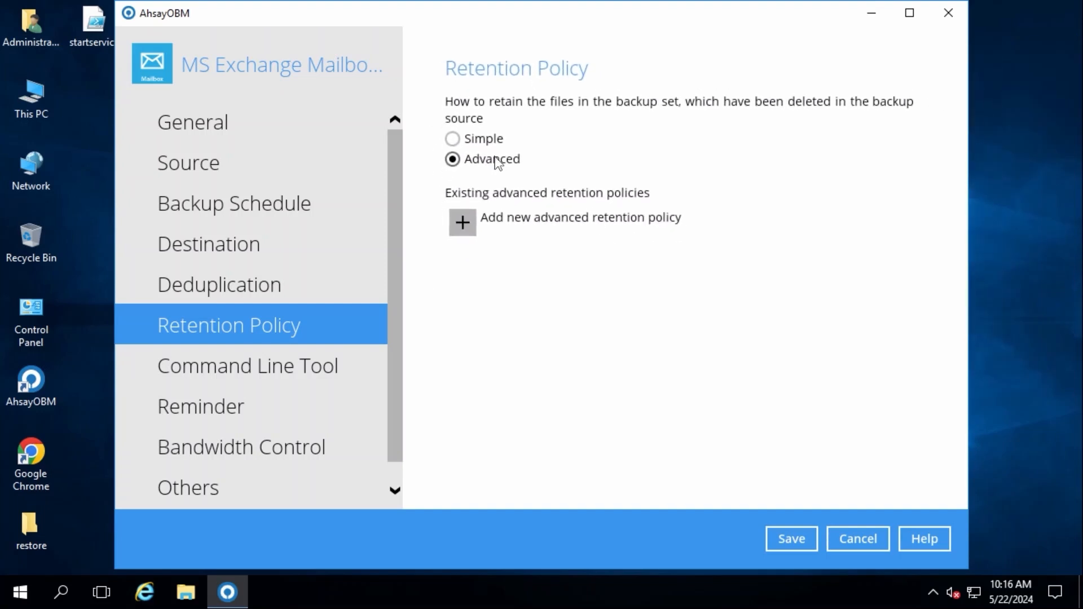
click(462, 222)
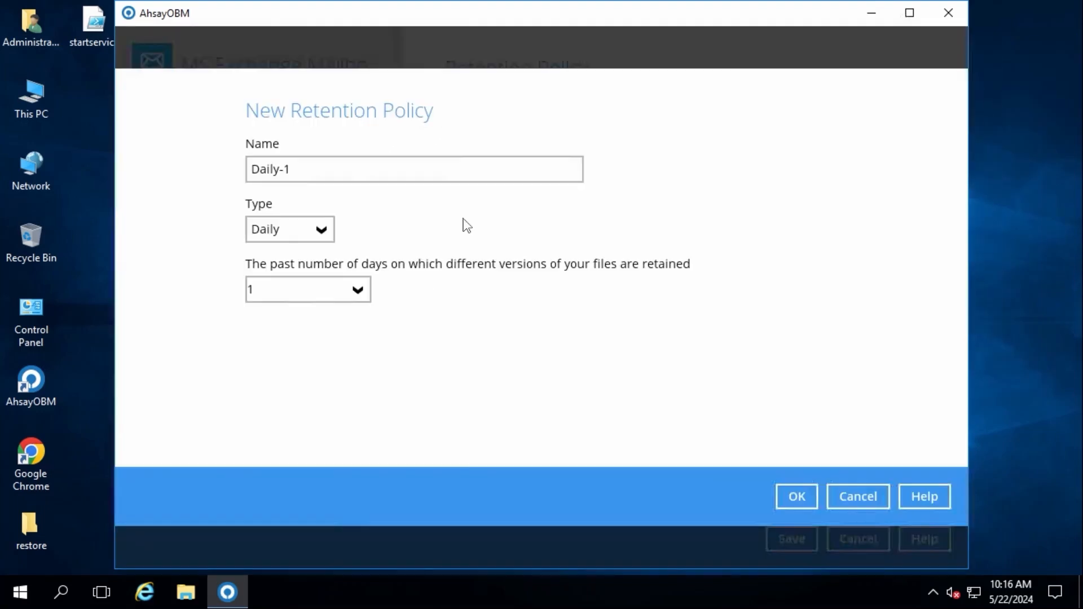
click(314, 239)
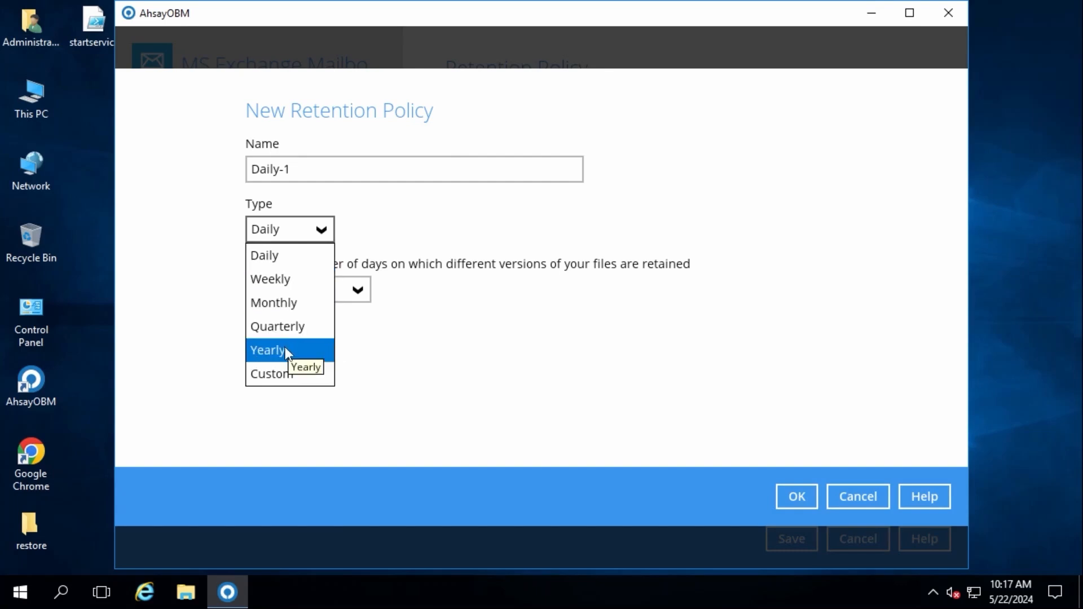
click(603, 394)
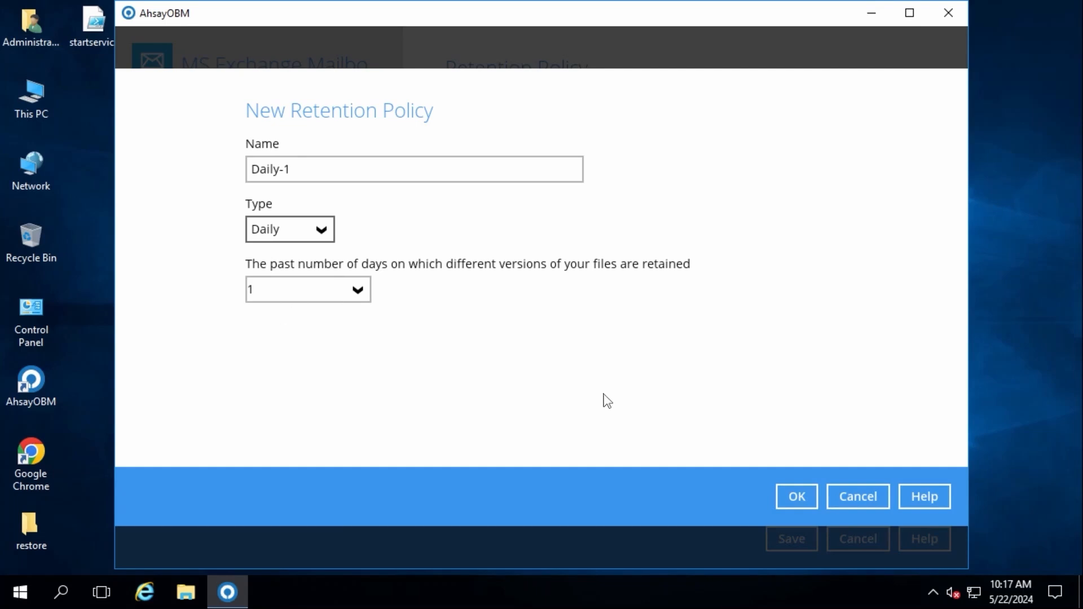
click(858, 498)
click(472, 144)
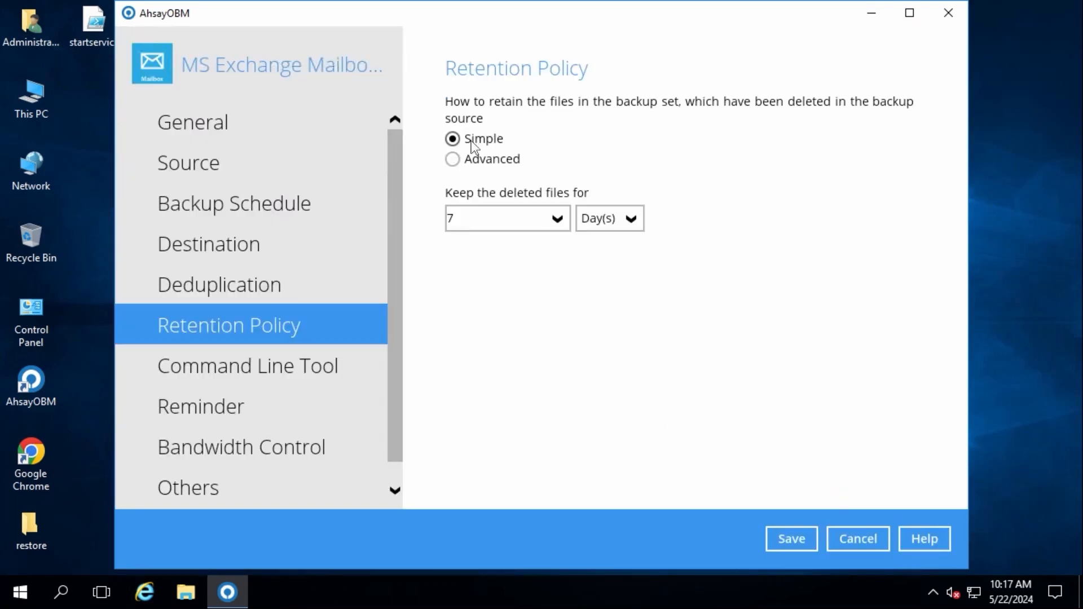
Change the temporary directory for storing backup files to E:\temp in the backup set's other settings
click(196, 496)
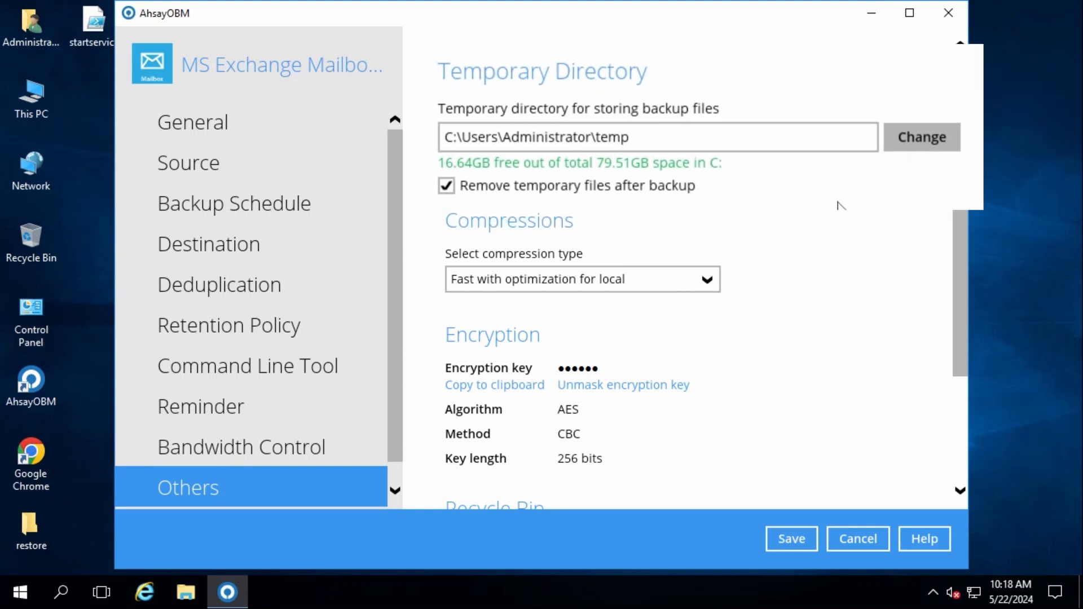
click(869, 135)
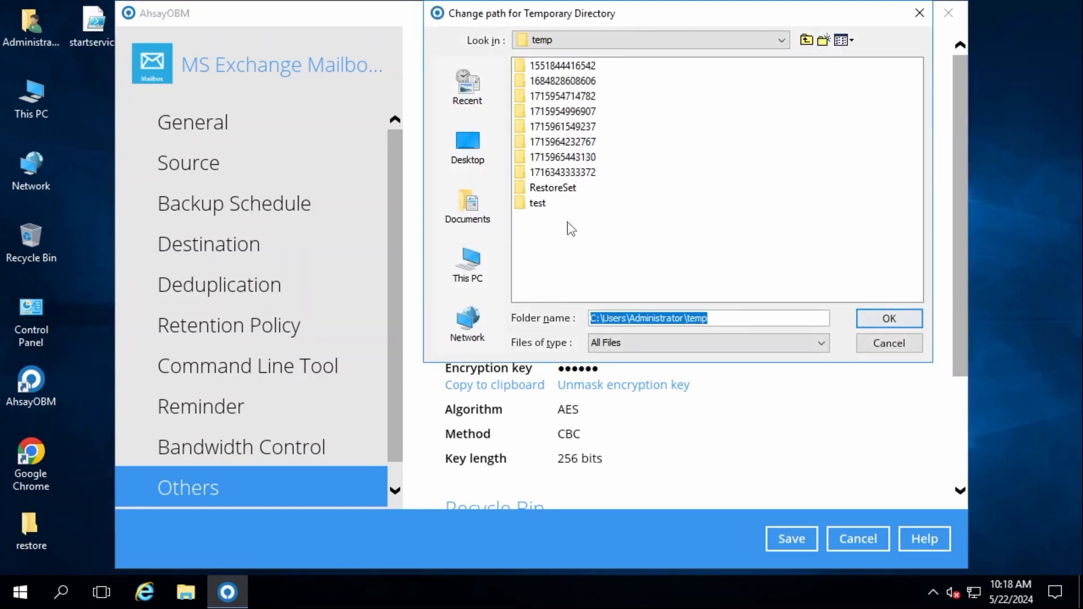
click(471, 258)
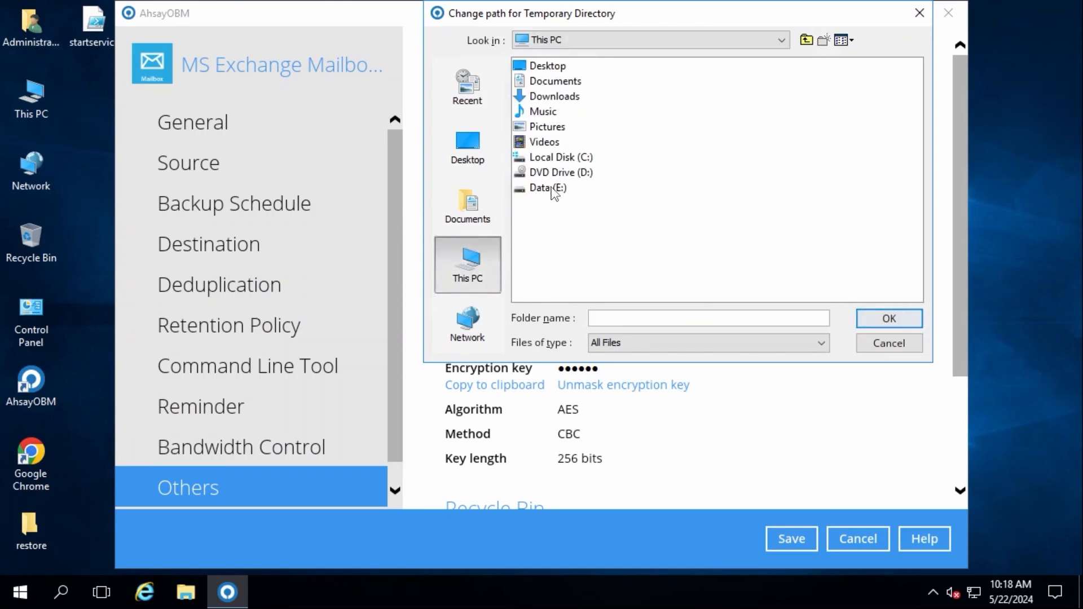
double_click(555, 187)
click(540, 111)
click(887, 318)
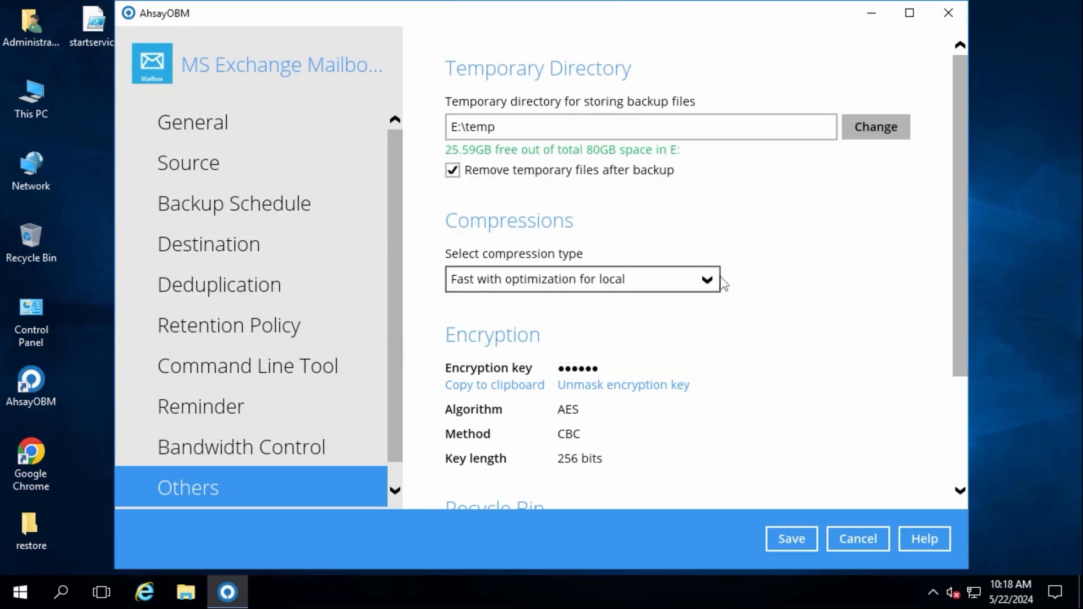
Keep the compression type "Fast with optimization for local", review the encryption and Recycle Bin settings, and save the backup set
click(720, 281)
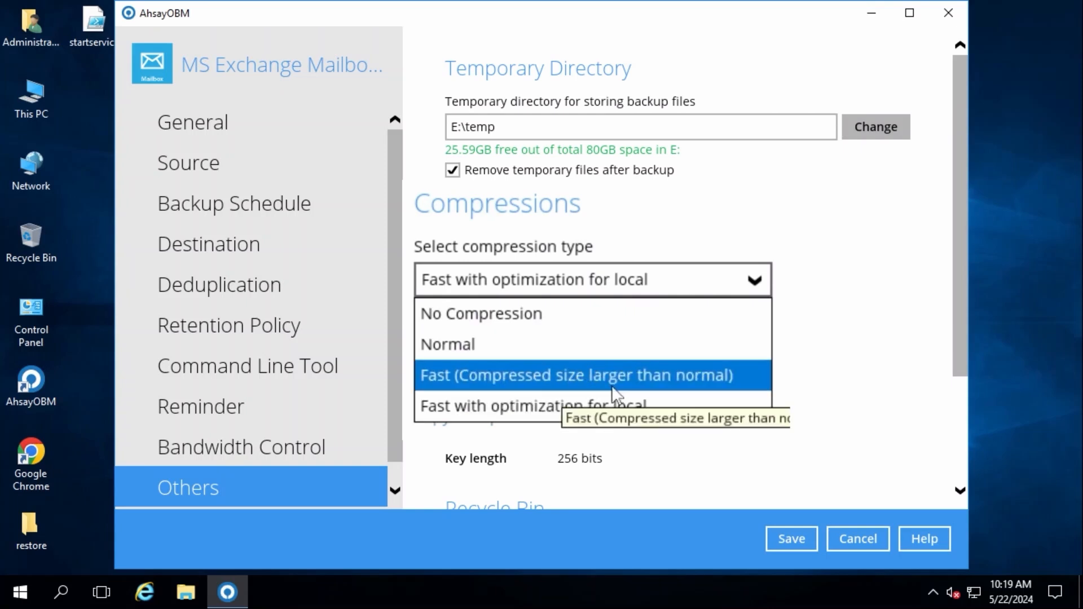
click(582, 402)
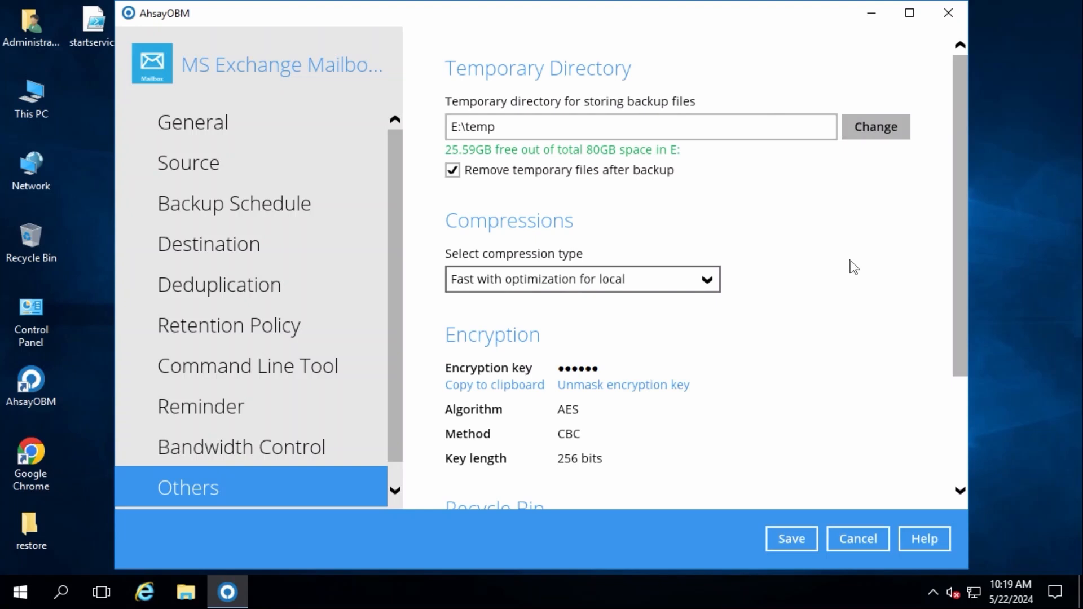
scroll(854, 267, down, 3)
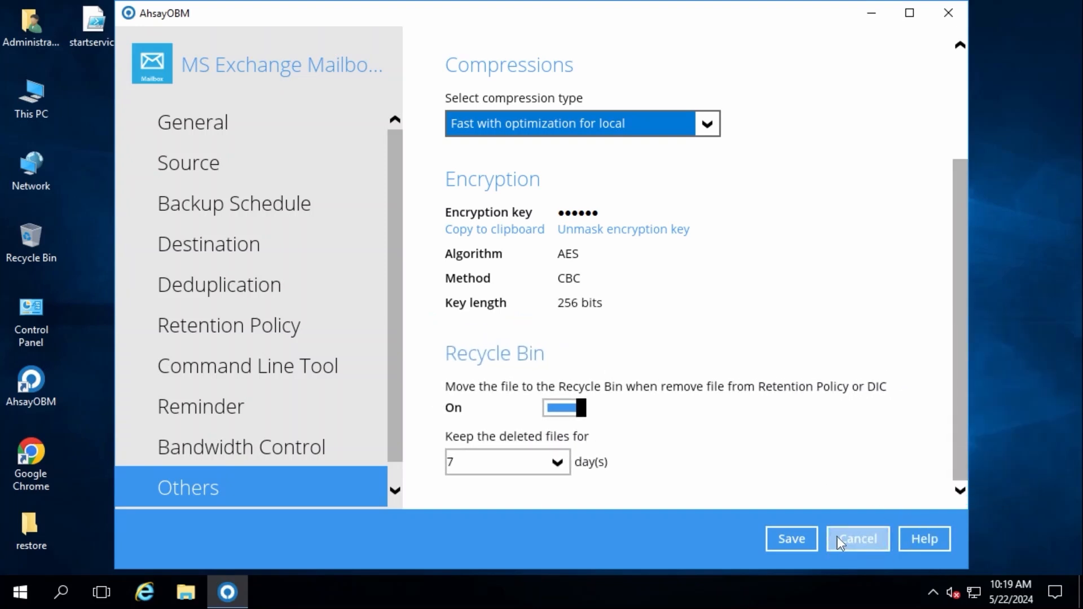
click(789, 546)
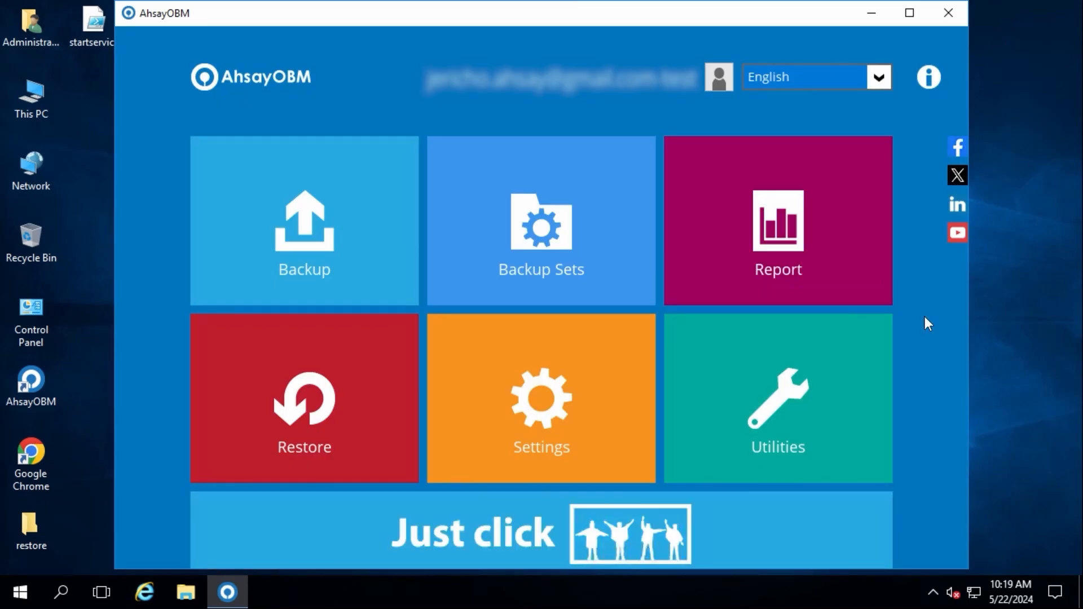
Start a manual backup of MS Exchange Mailbox Backup to Ahsay Drive (China/Hong Kong) with the retention policy run after backup
click(290, 265)
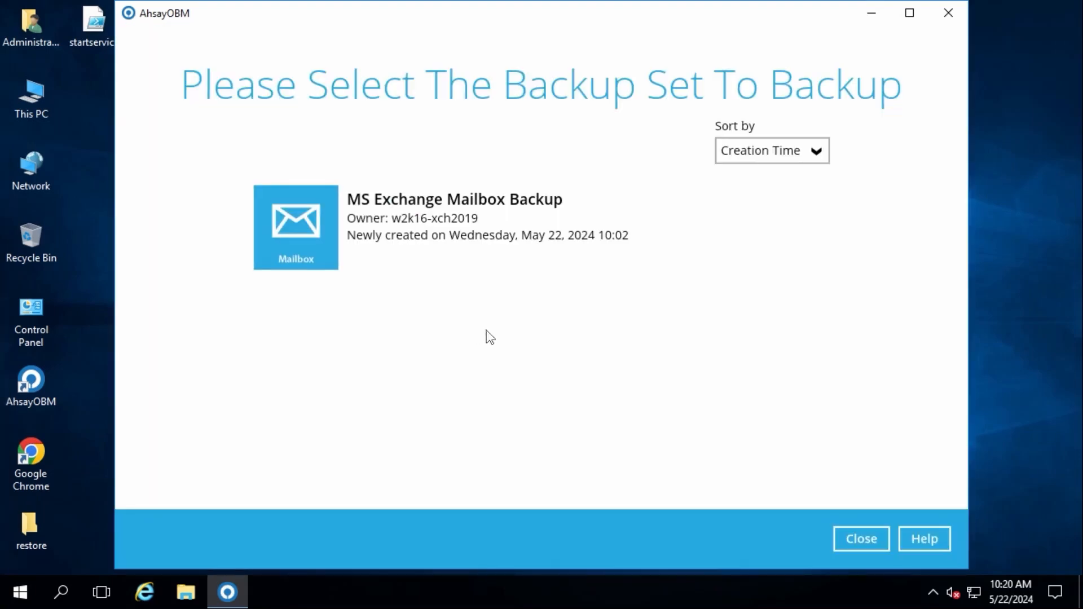
click(487, 230)
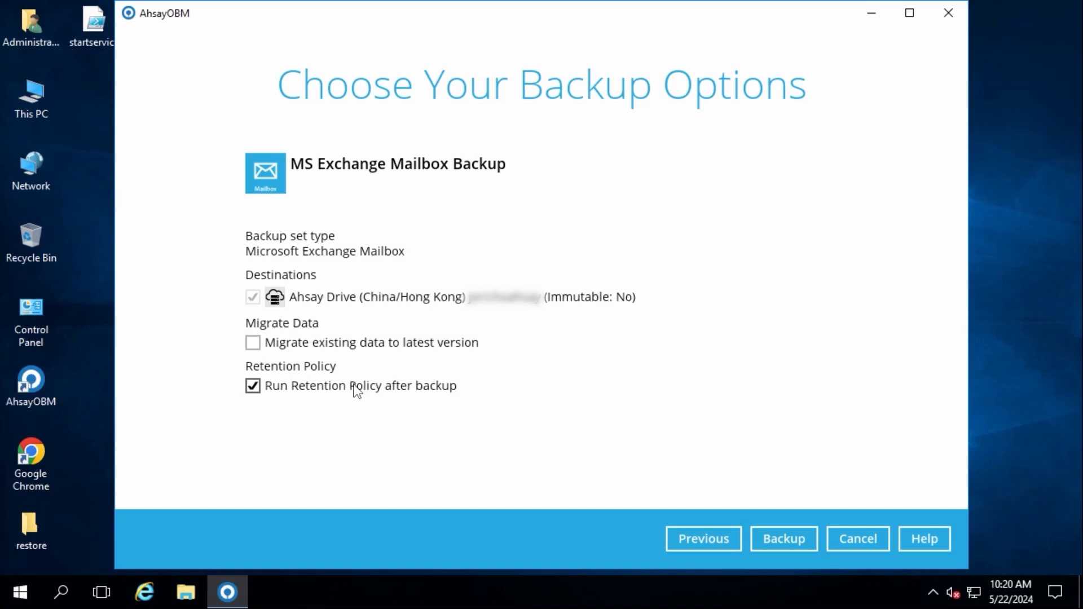
click(793, 539)
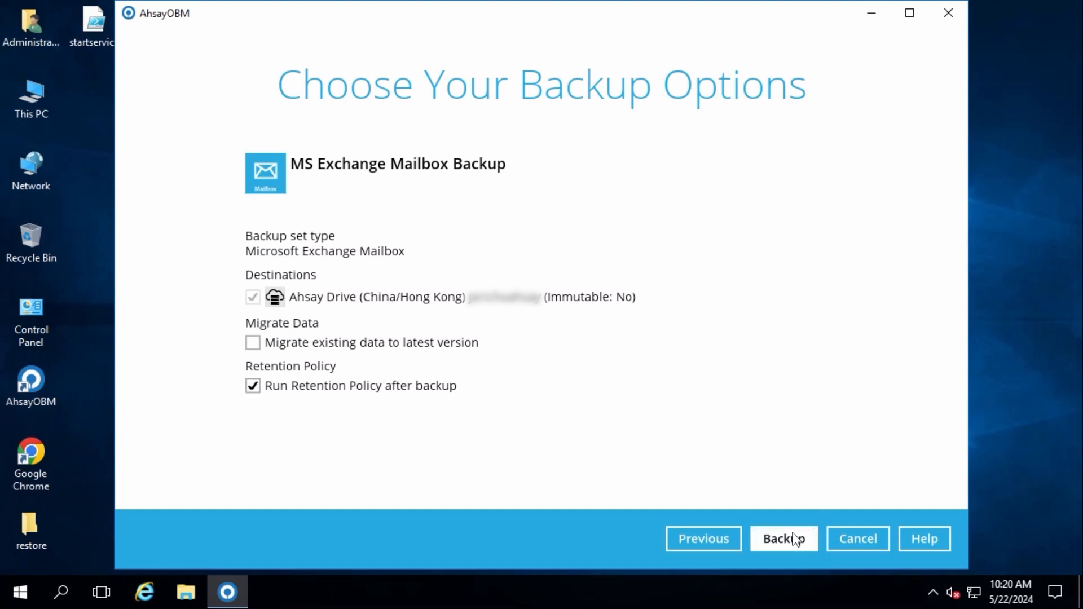